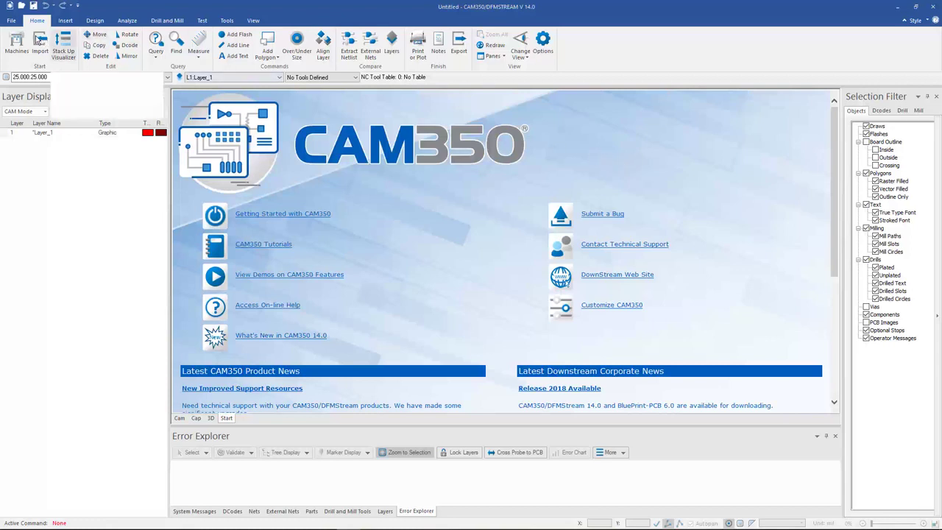
Step: Auto-import the 274x DST Demo folder and accept the detected layer types
left_click(11, 21)
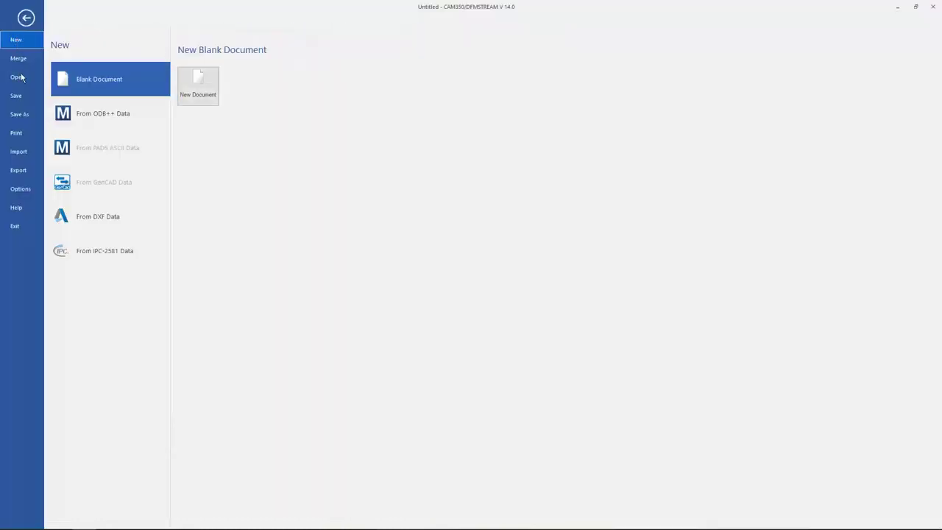
left_click(30, 150)
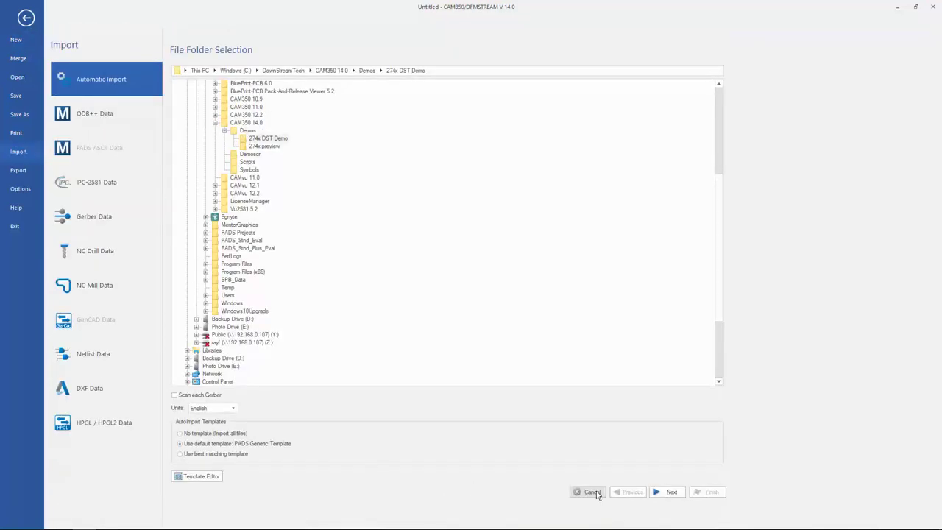
left_click(659, 499)
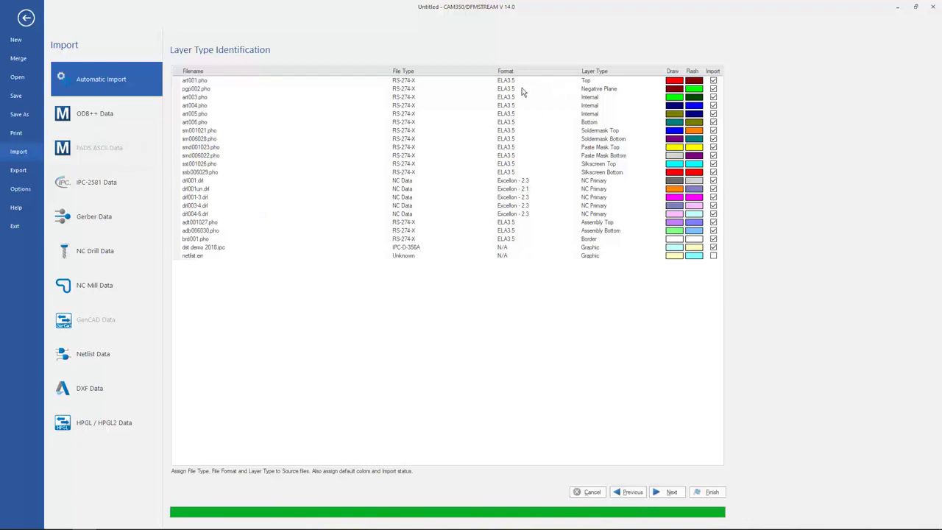
left_click(668, 493)
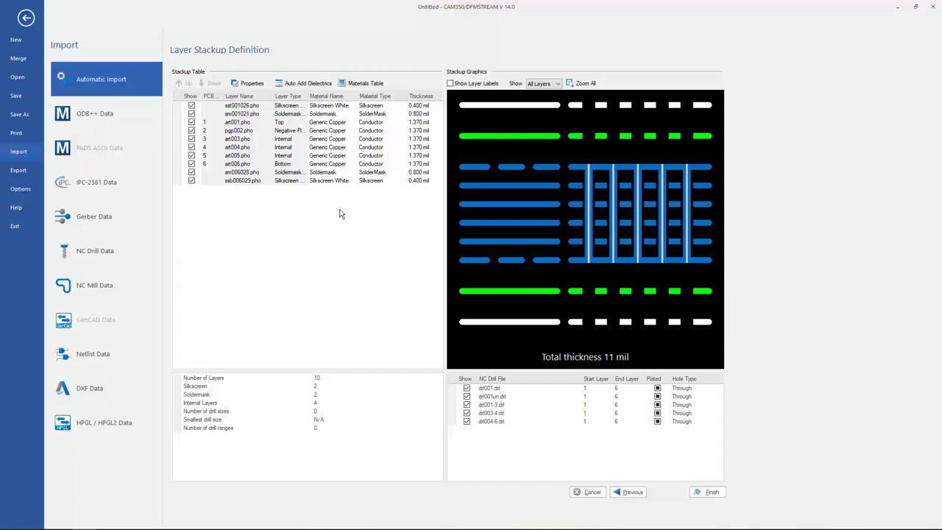
Step: Auto-add dielectrics, make drl001-3 and drl004-6 blind and drl003-4 buried, then finish the import
left_click(307, 84)
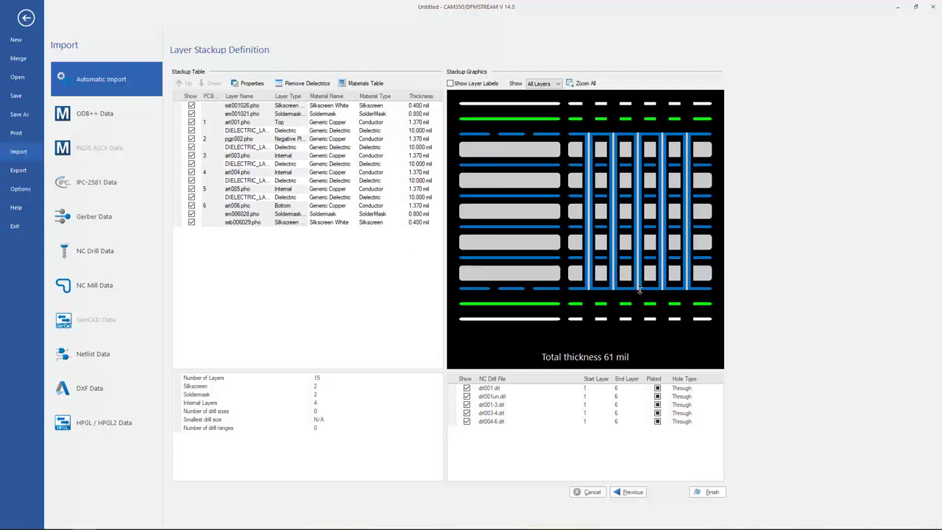
left_click_drag(639, 289, 643, 197)
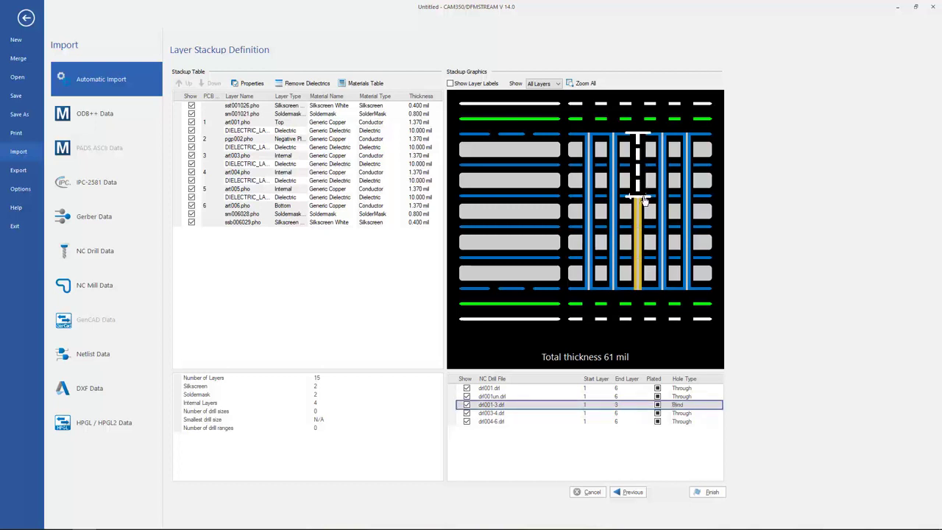
left_click_drag(643, 198, 643, 197)
left_click_drag(662, 137, 664, 232)
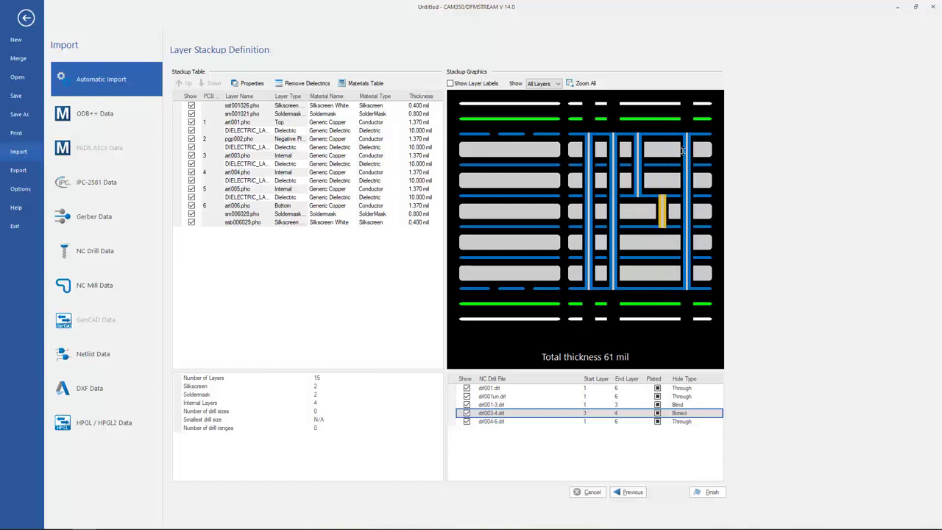
left_click_drag(687, 134, 686, 230)
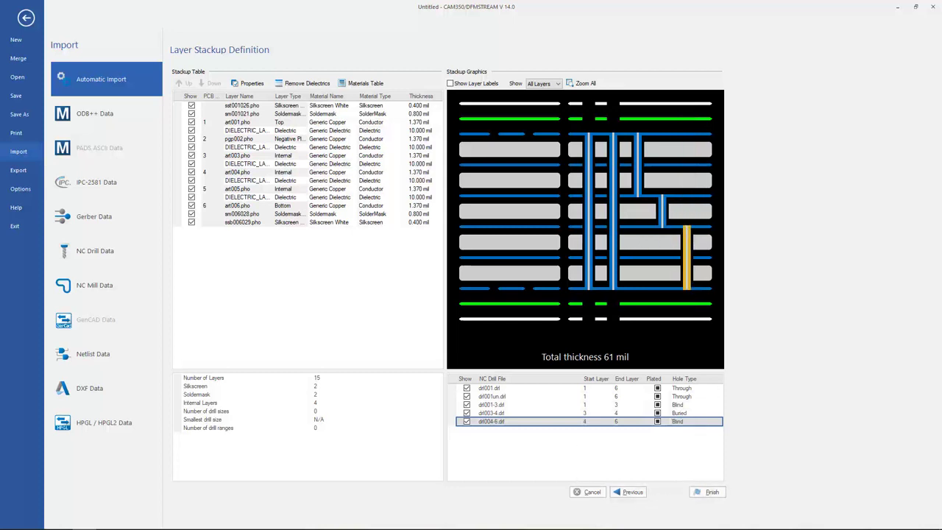
left_click(708, 491)
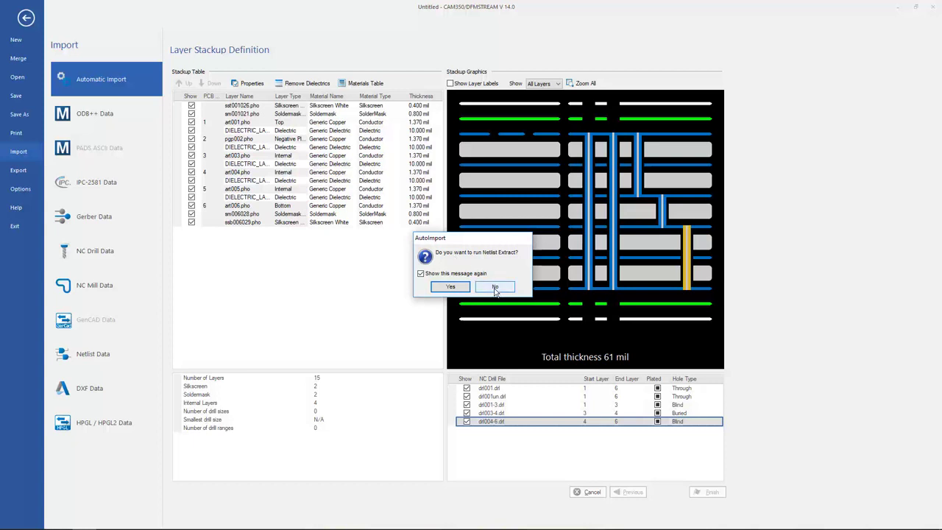
Step: Skip netlist extraction and review the Messages, D-codes, Nets, External Nets, Tools and Layers panels before returning to Errors
left_click(494, 287)
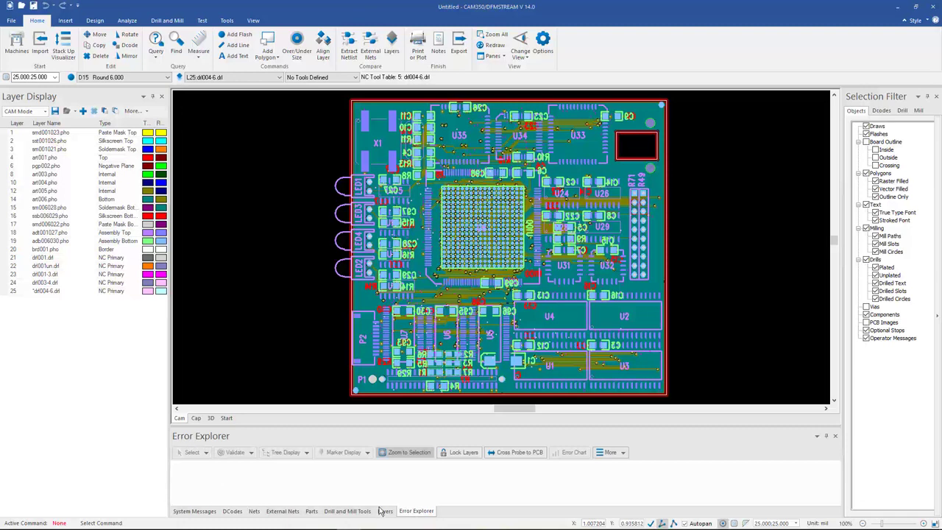
left_click(205, 512)
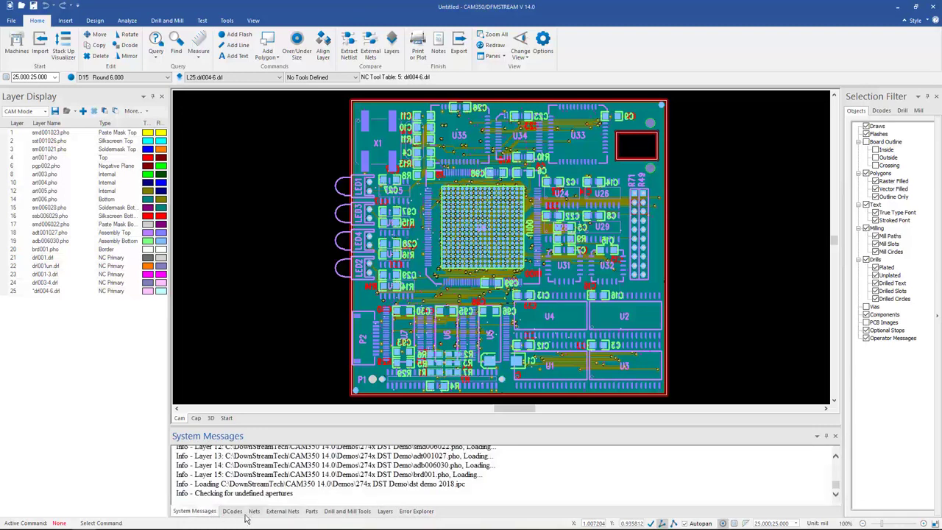
left_click(232, 512)
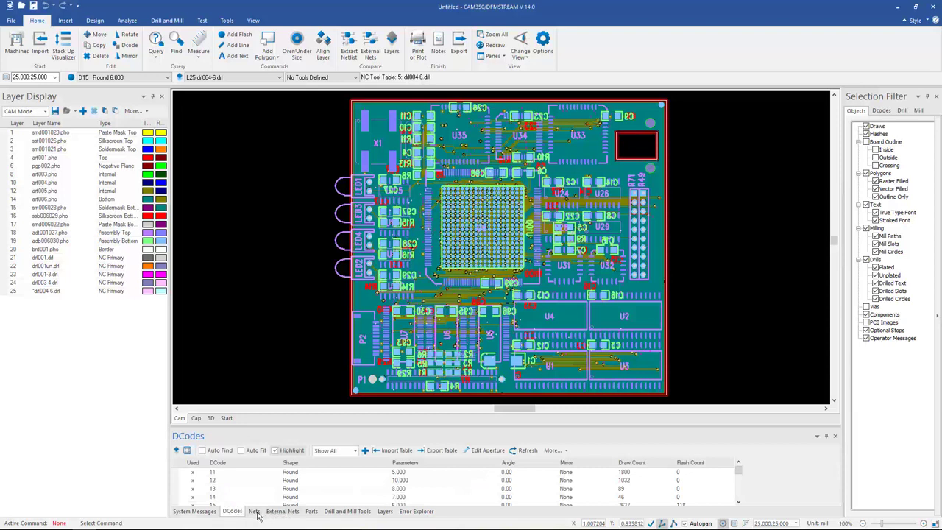
left_click(255, 512)
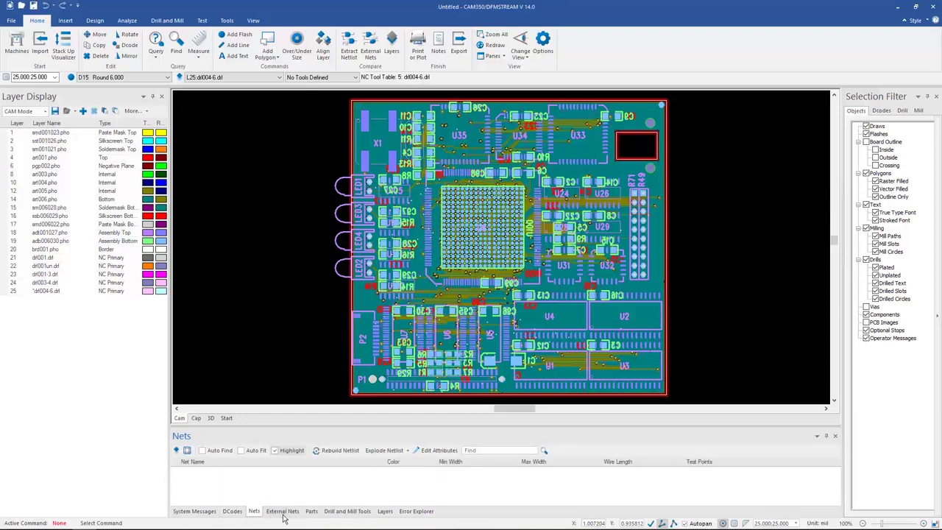
left_click(282, 514)
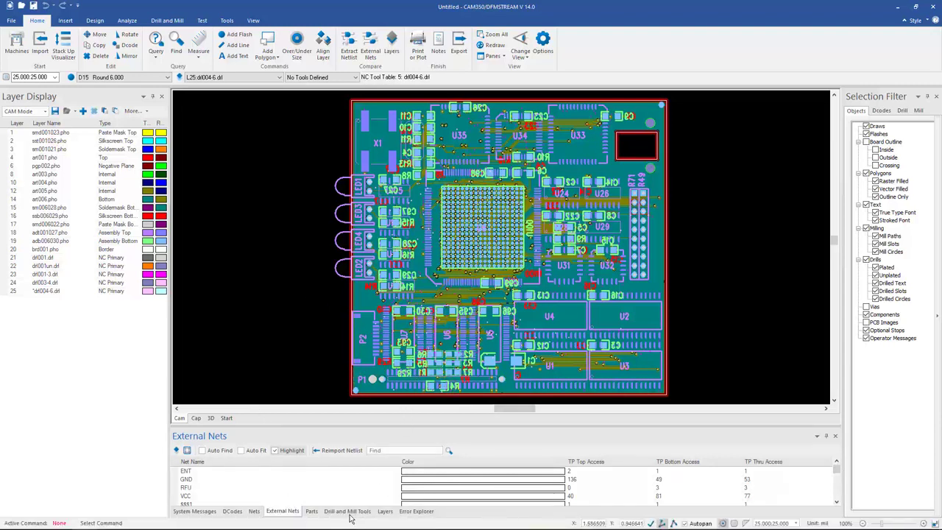
left_click(348, 512)
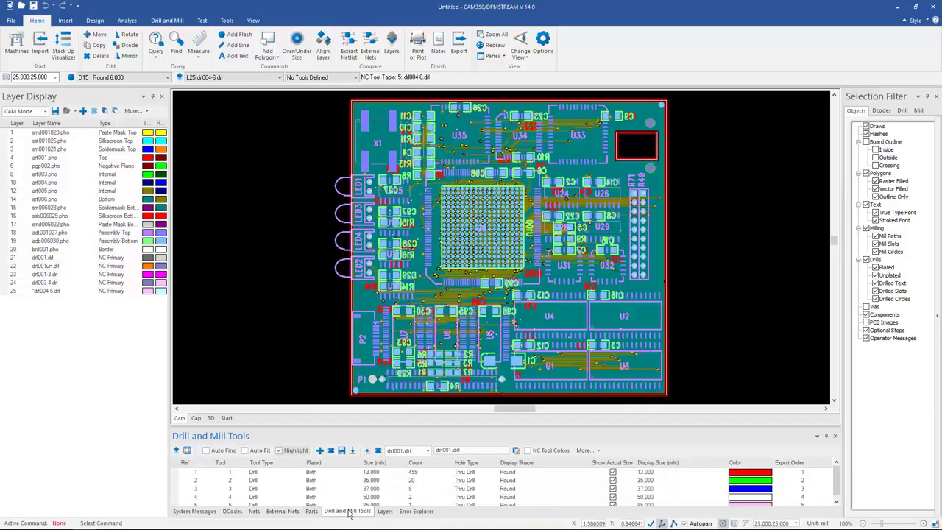
left_click(388, 511)
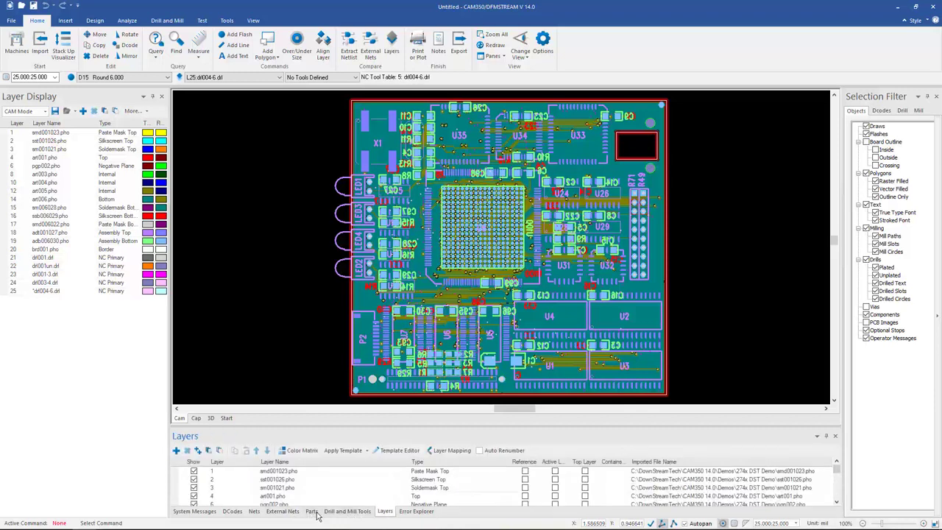
left_click(416, 511)
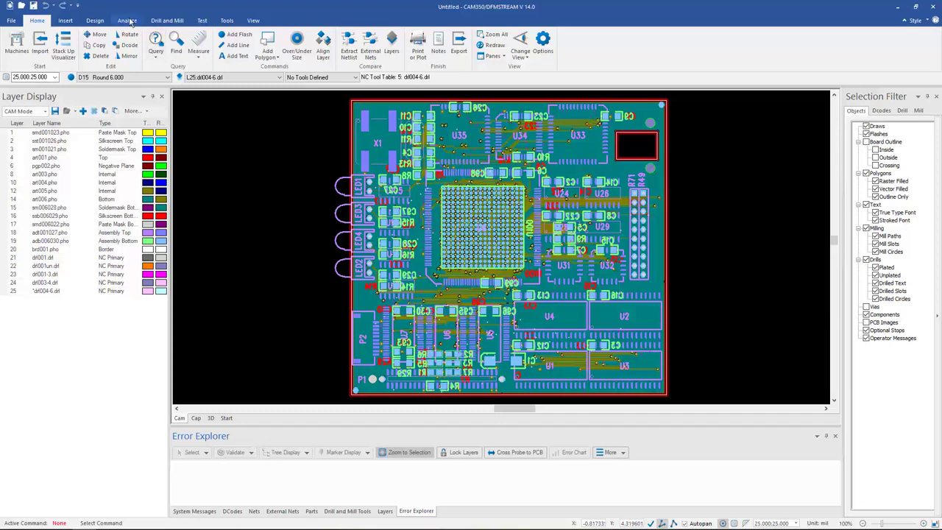
Step: Review Stream 0's cleanup, signal-layer, negative plane and solder mask checks in the Streams DFM editor
left_click(128, 21)
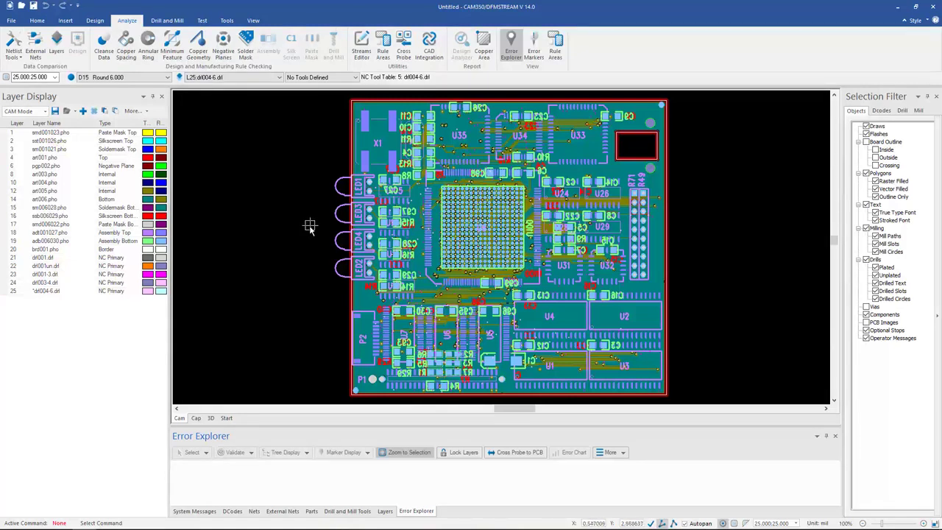
left_click(363, 51)
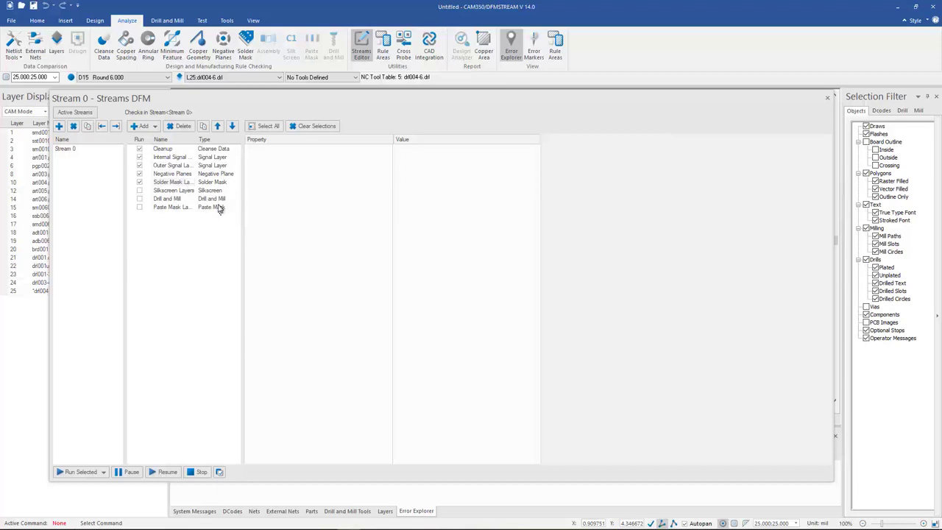
left_click(161, 158)
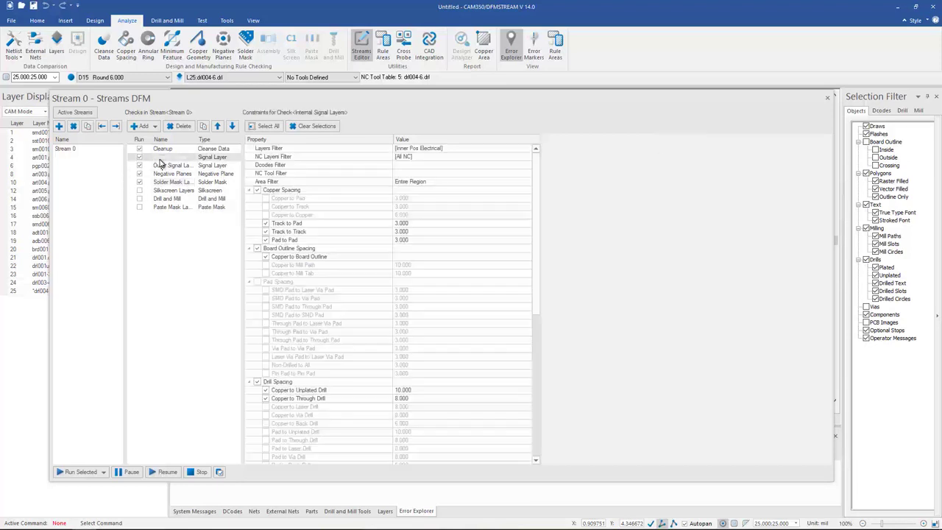
left_click(171, 166)
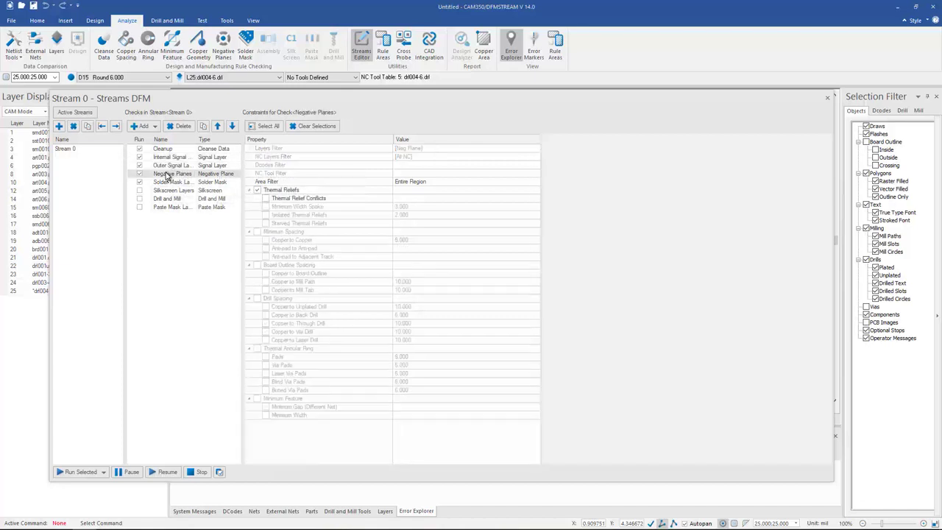
left_click(165, 183)
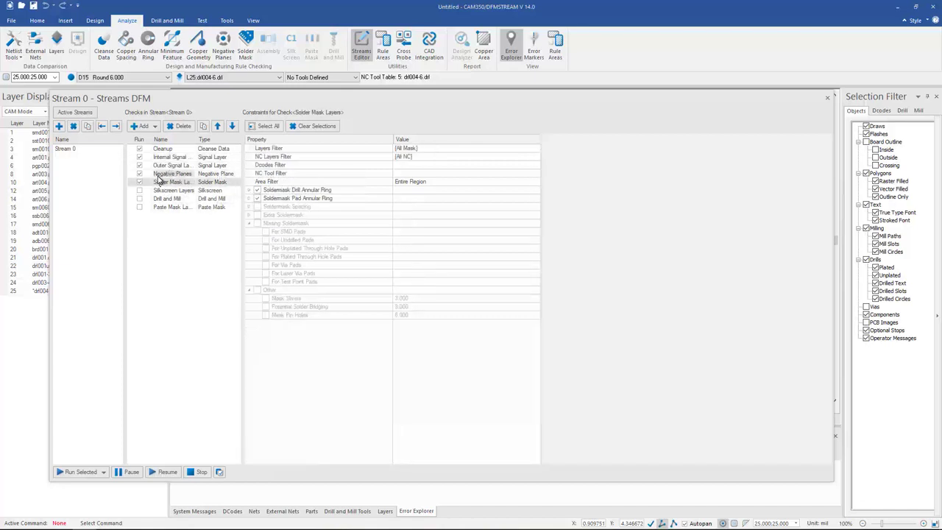
left_click(164, 149)
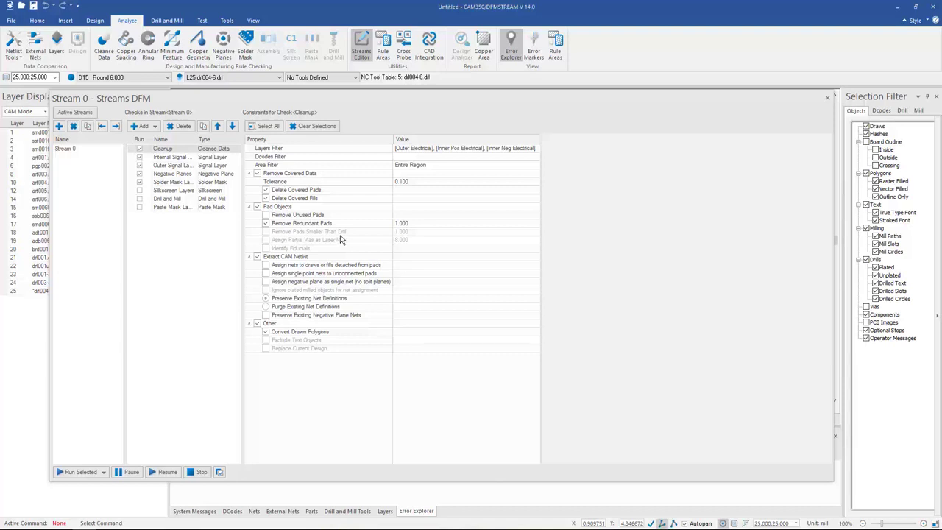
left_click(162, 164)
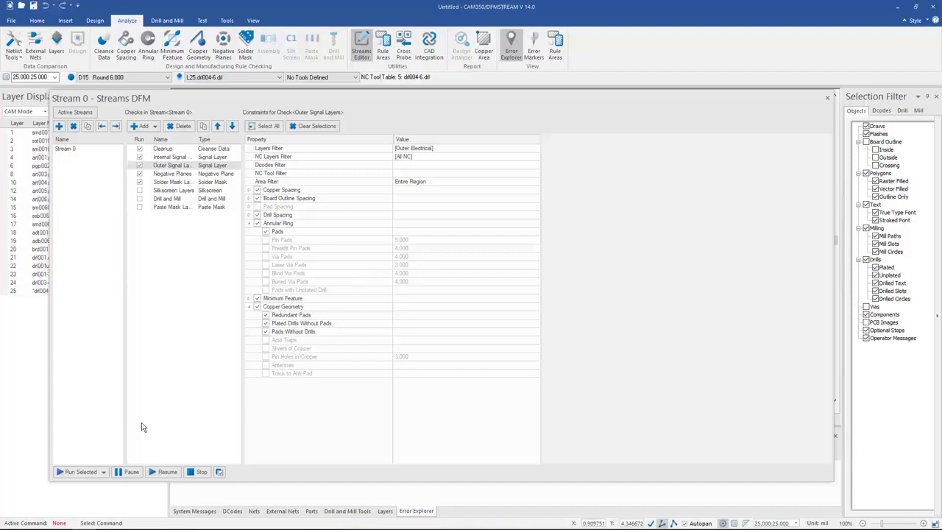
left_click(103, 472)
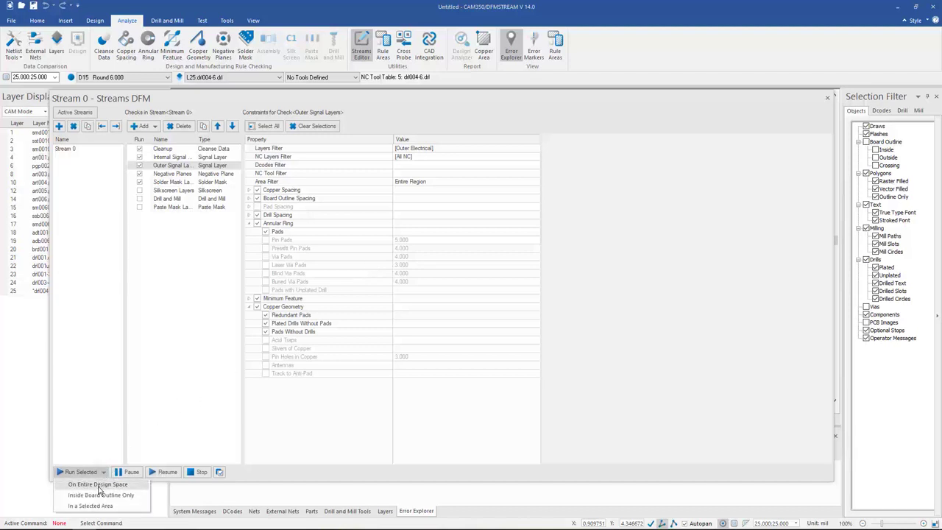
Step: Run Stream 0 on the entire design space and view its 685 errors beside the board
left_click(98, 485)
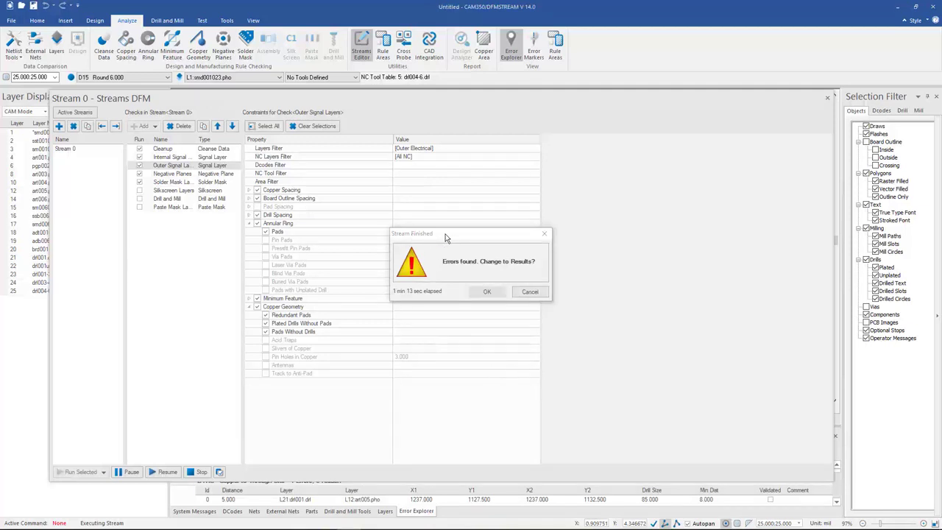
left_click(495, 290)
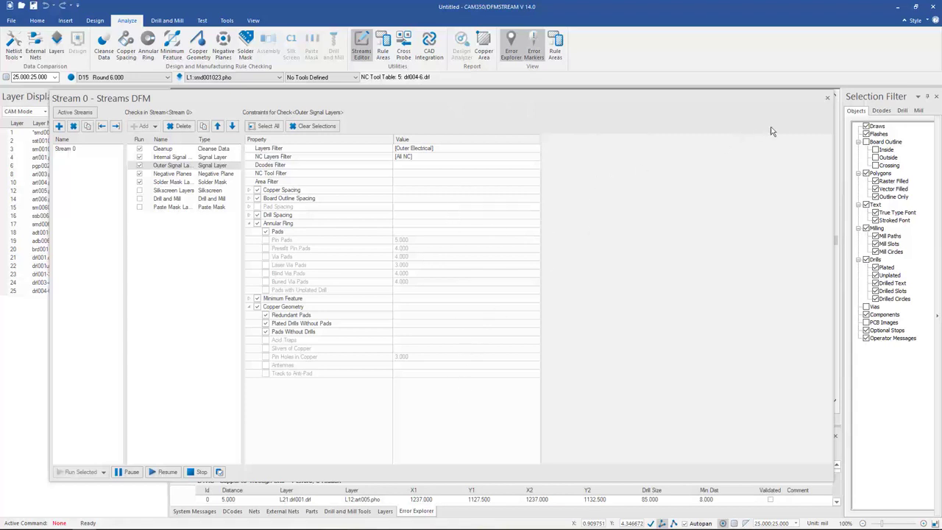
left_click(827, 98)
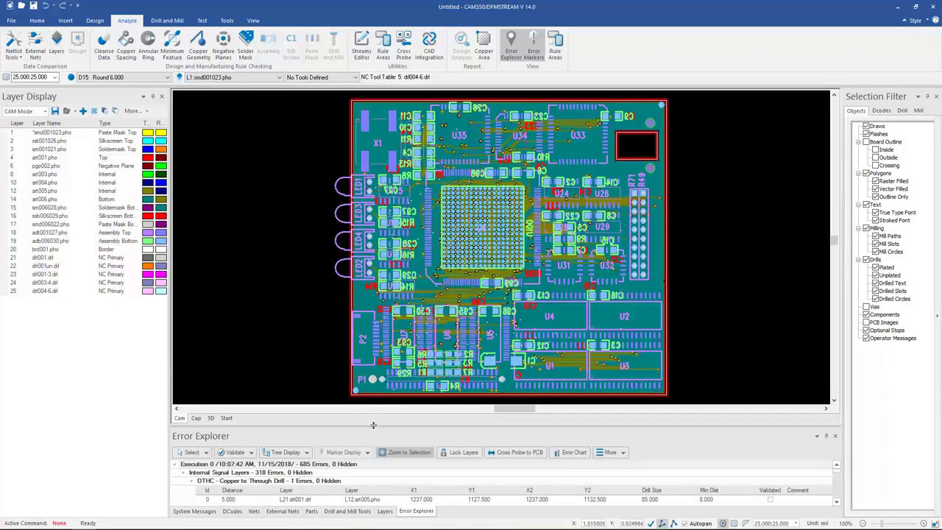
Step: Enlarge the error list and zoom to the 5 mil copper-to-through-drill error
left_click_drag(373, 427, 371, 388)
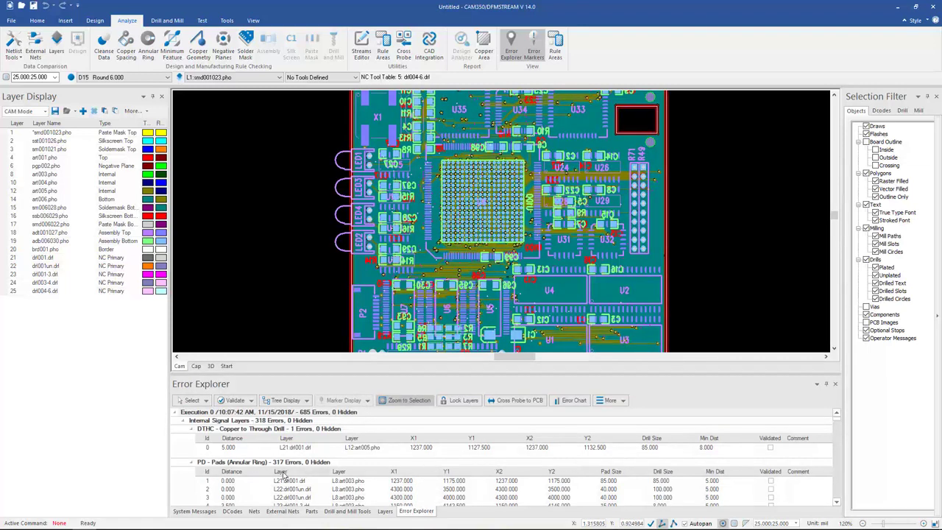
left_click(240, 448)
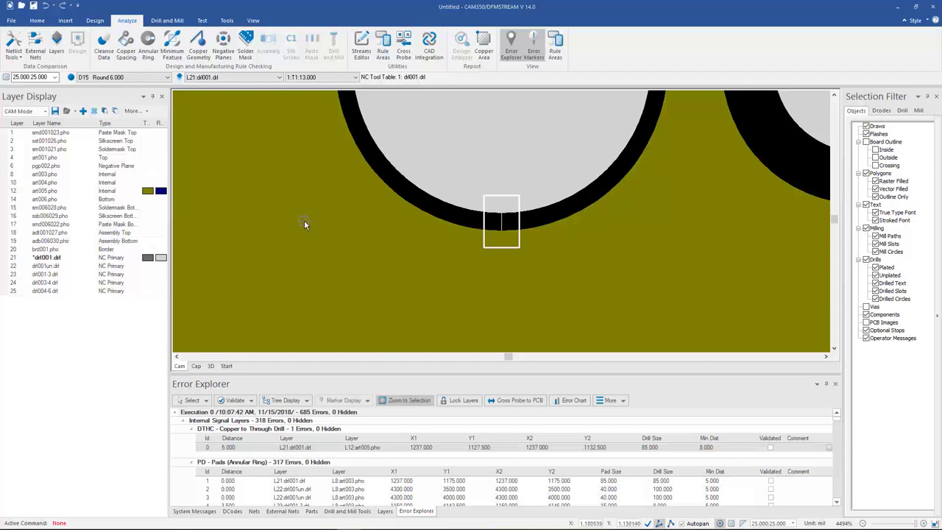
left_click(298, 218)
Step: Run the External Nets check on the entire design without an IPC-D-356 file, getting no errors
left_click(37, 50)
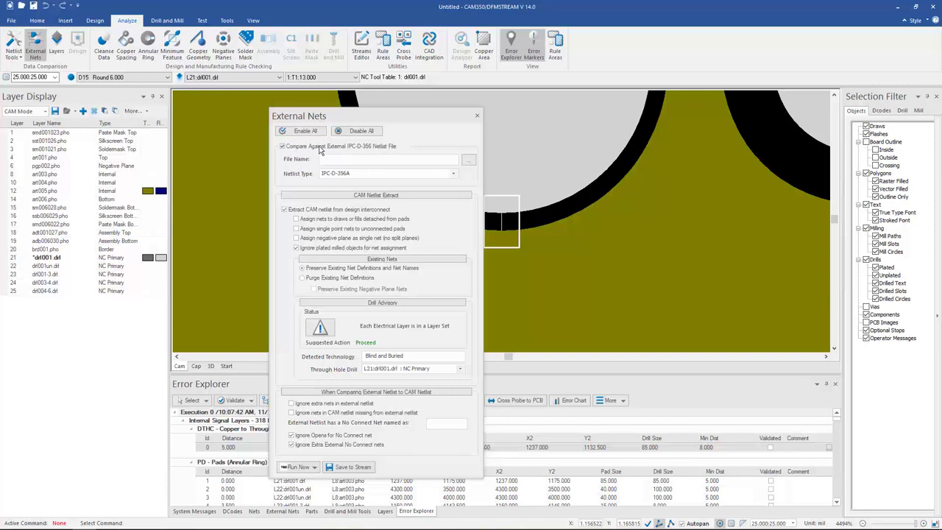
left_click(283, 146)
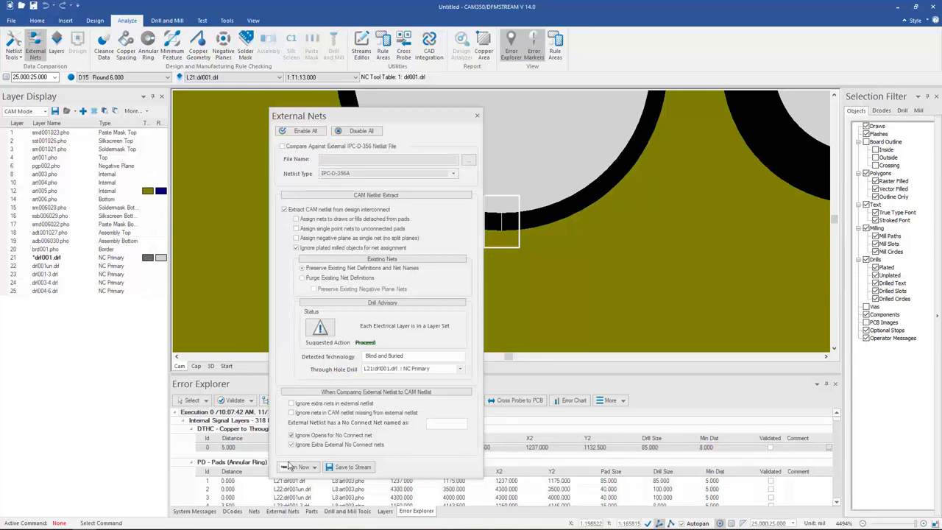
left_click(314, 467)
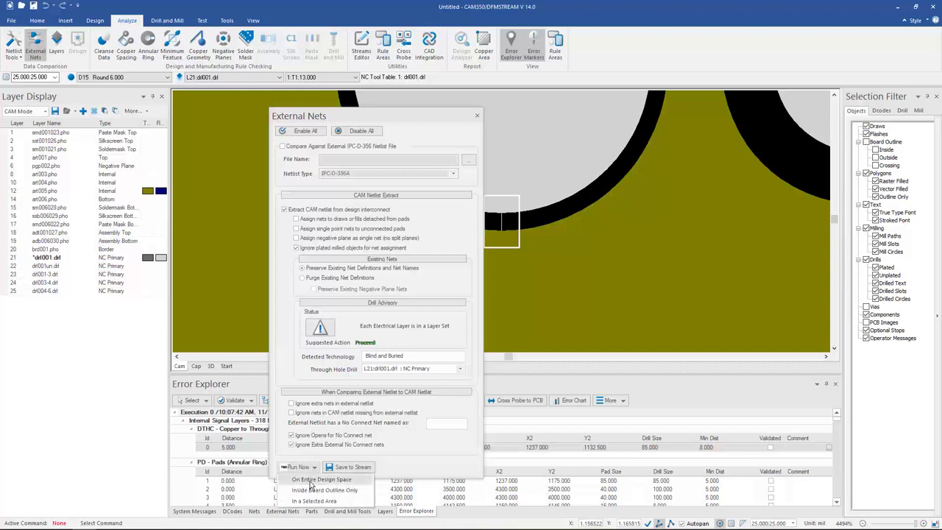
left_click(312, 479)
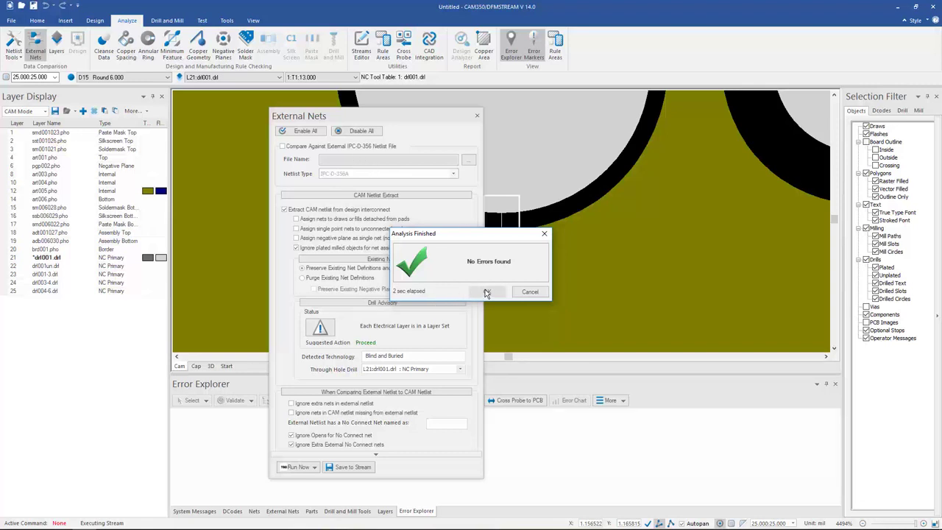
left_click(486, 293)
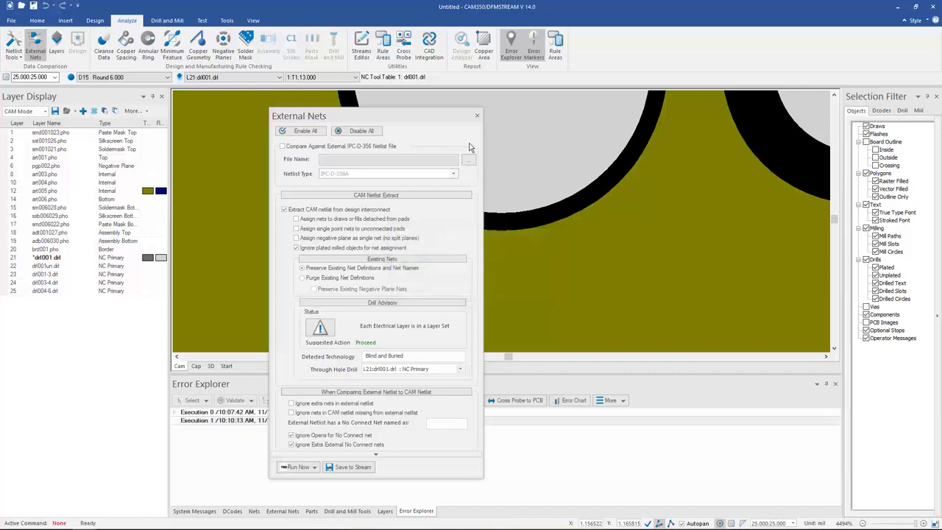
left_click(477, 116)
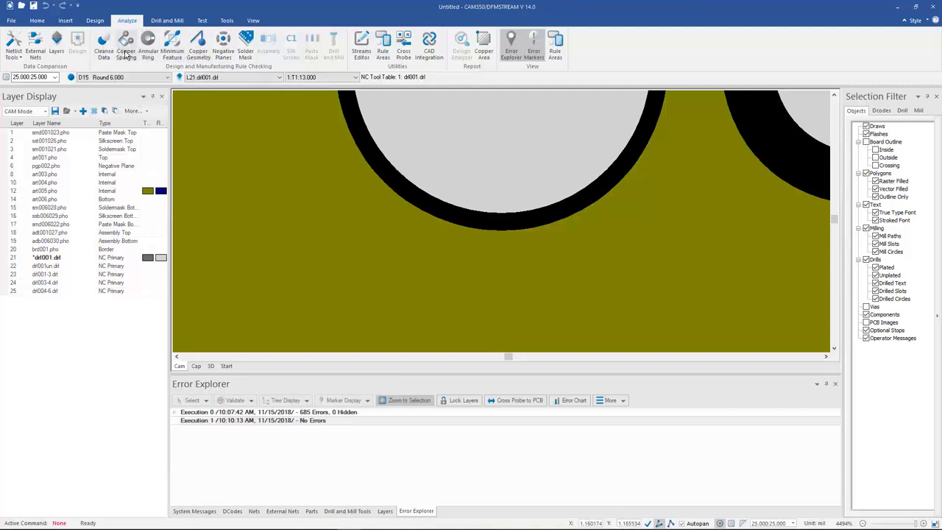
Step: Run the 5 mil annular ring pad check on the entire design and view its 636 errors
left_click(145, 46)
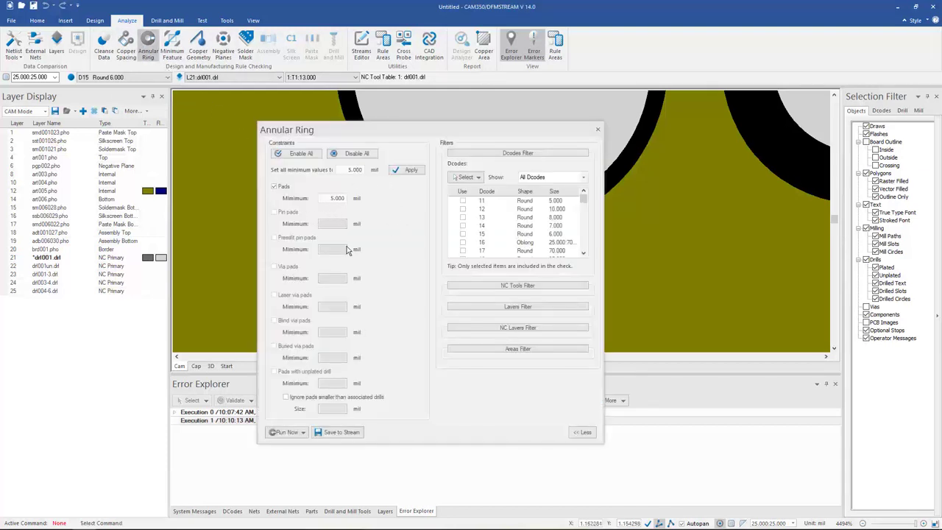
left_click(301, 432)
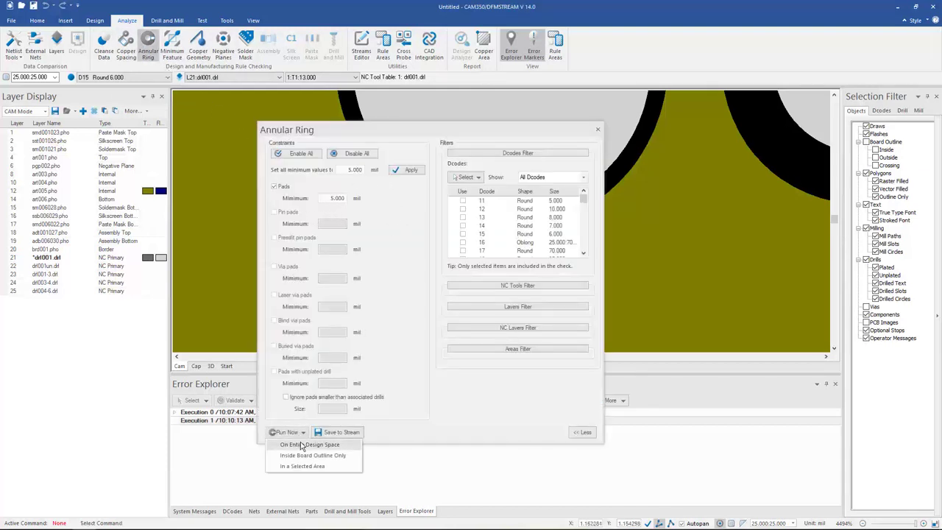
left_click(301, 444)
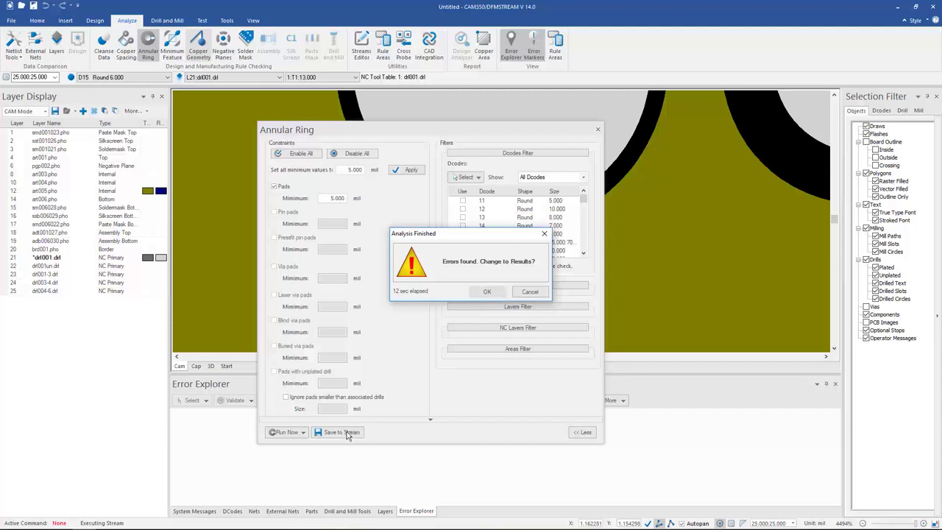
left_click(487, 292)
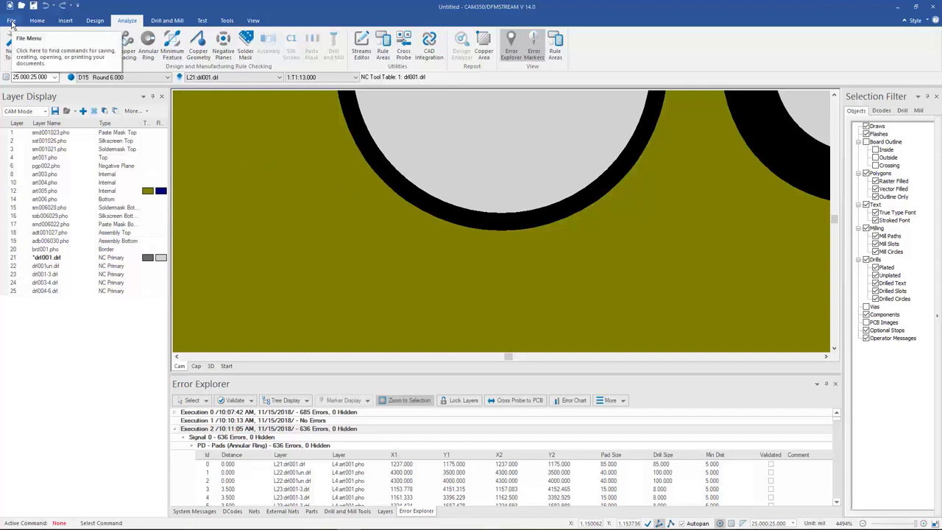
Step: Start a DXF Data import of motorcyc.dxf from the File menu's Import options
left_click(11, 22)
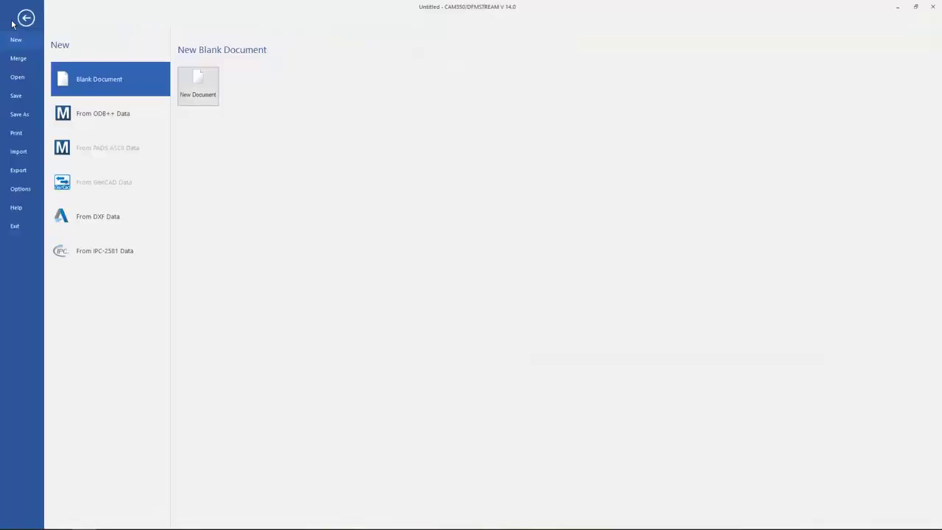
left_click(13, 170)
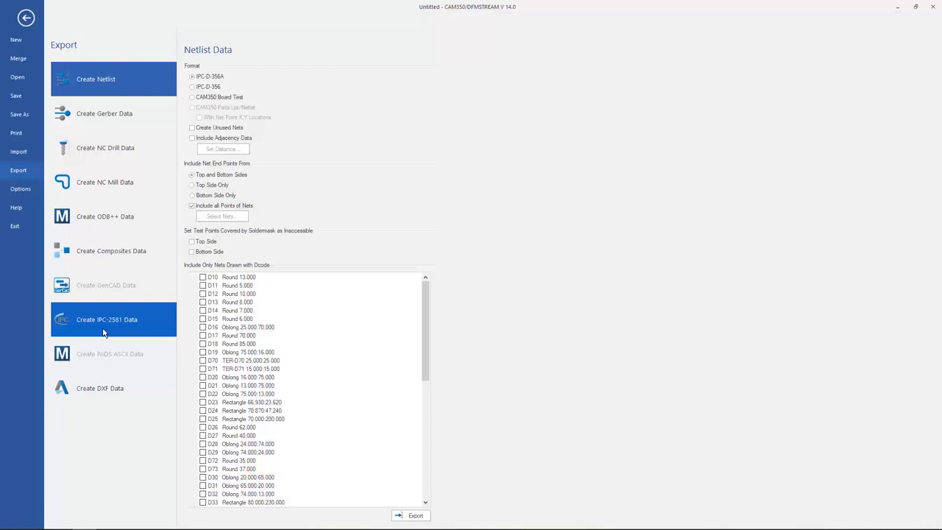
left_click(17, 151)
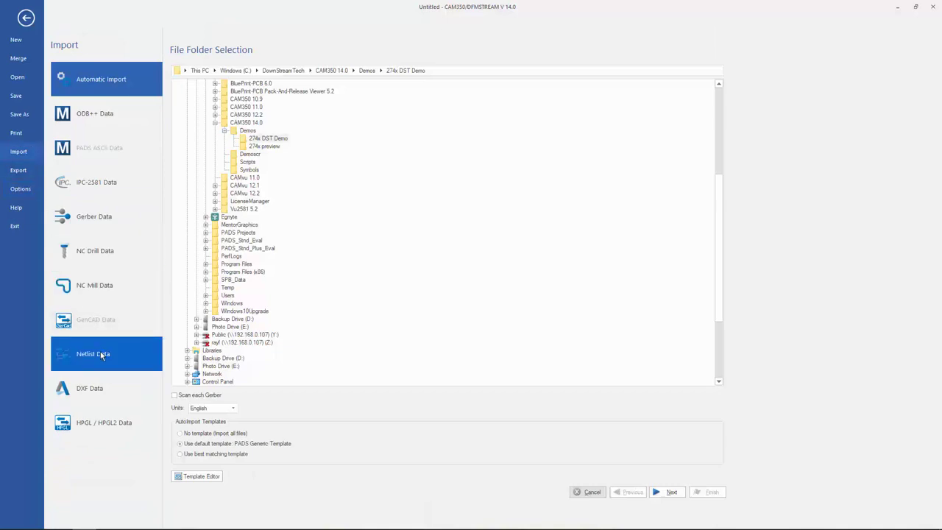
left_click(98, 390)
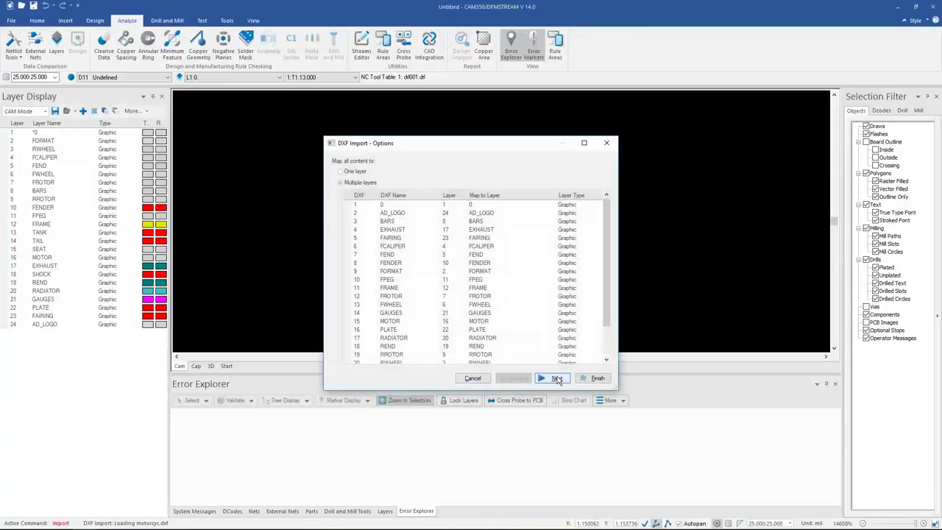
Step: Import the motorcycle DXF drawing onto one layer and finish the import
left_click(340, 170)
left_click(549, 379)
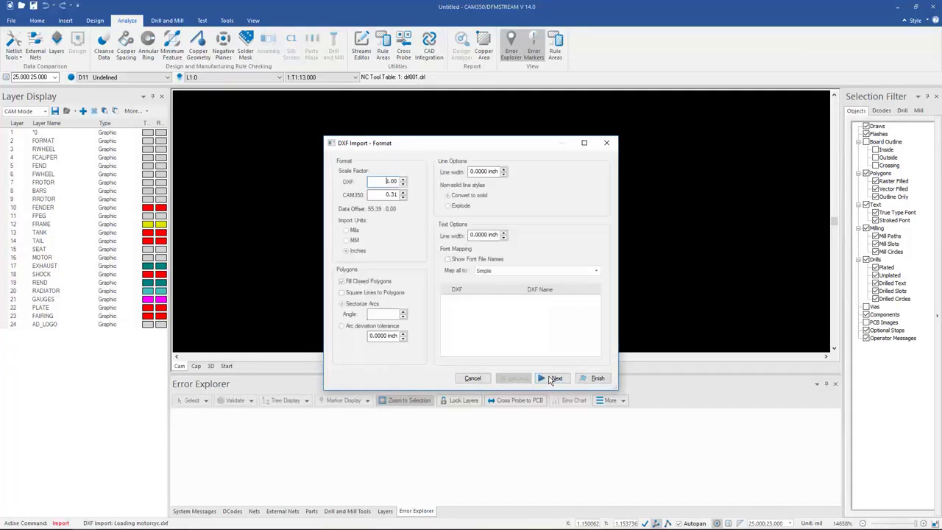
left_click(548, 376)
left_click(594, 378)
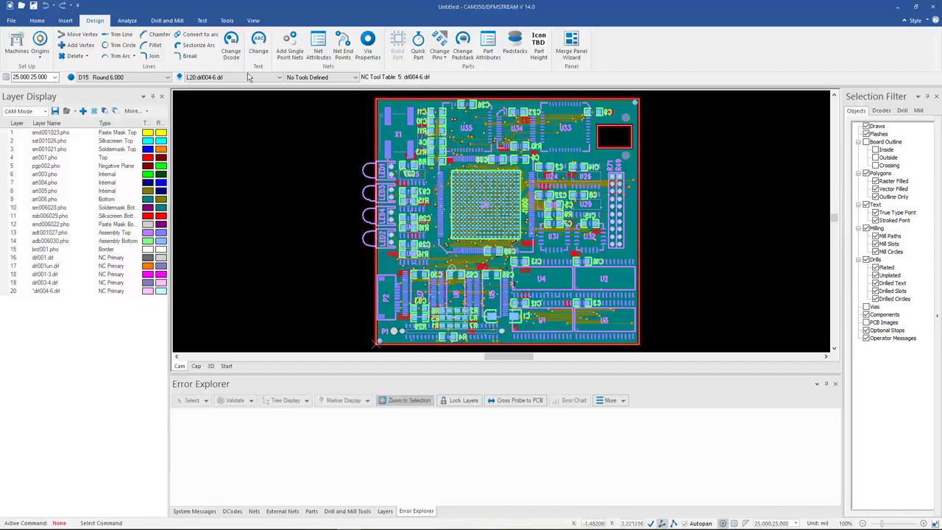
Step: Enable PADS cross-probing in CAD Integration and restore CAM350 so PADS Layout shows alongside
left_click(130, 22)
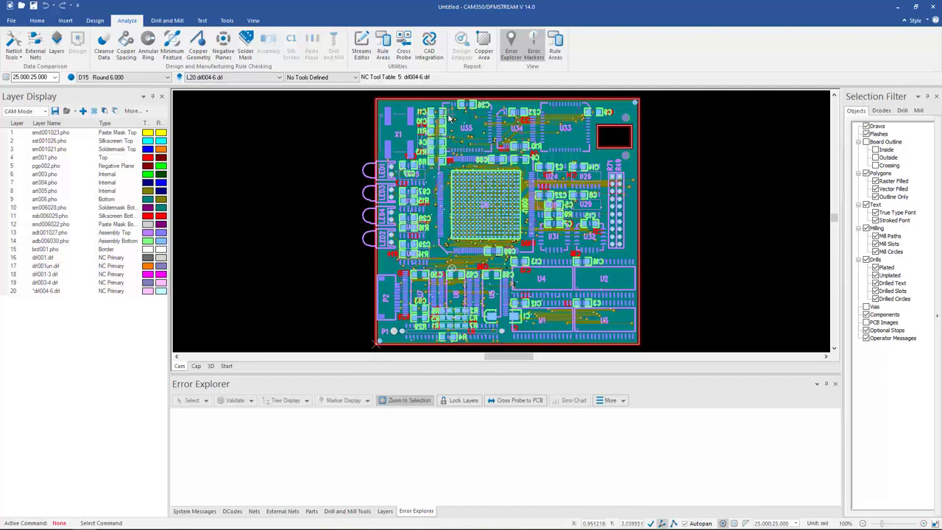
left_click(429, 50)
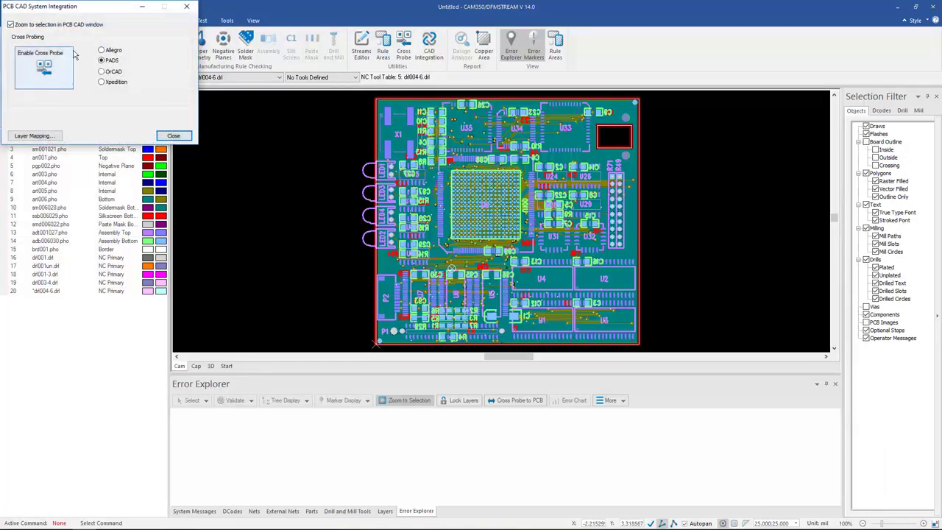
left_click(45, 69)
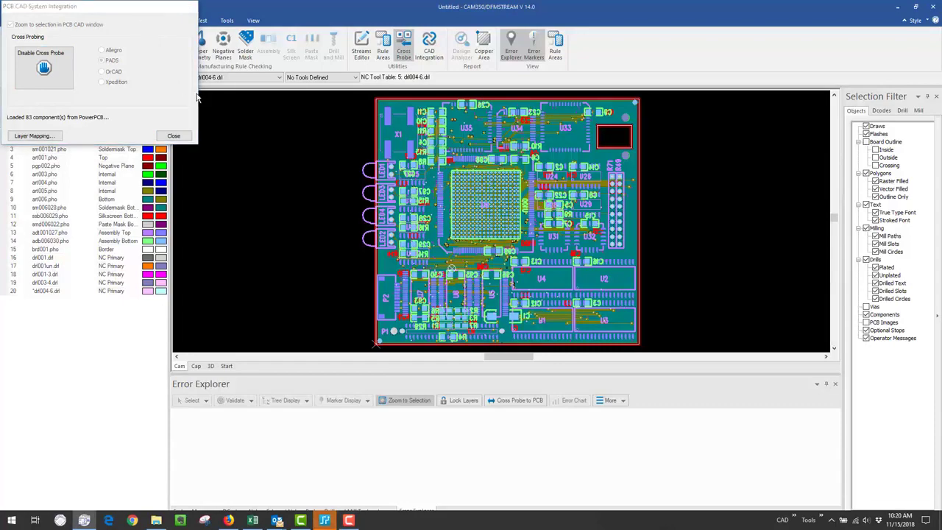
left_click(186, 6)
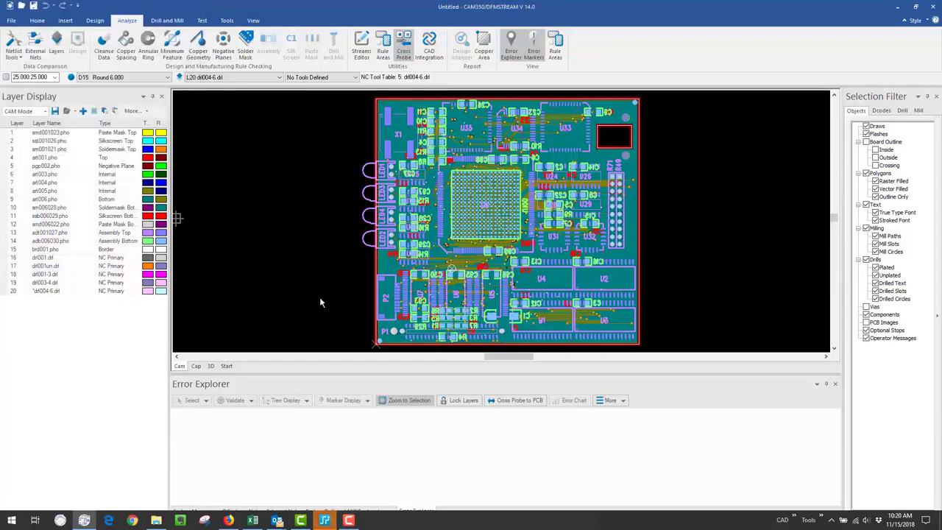
double_click(445, 15)
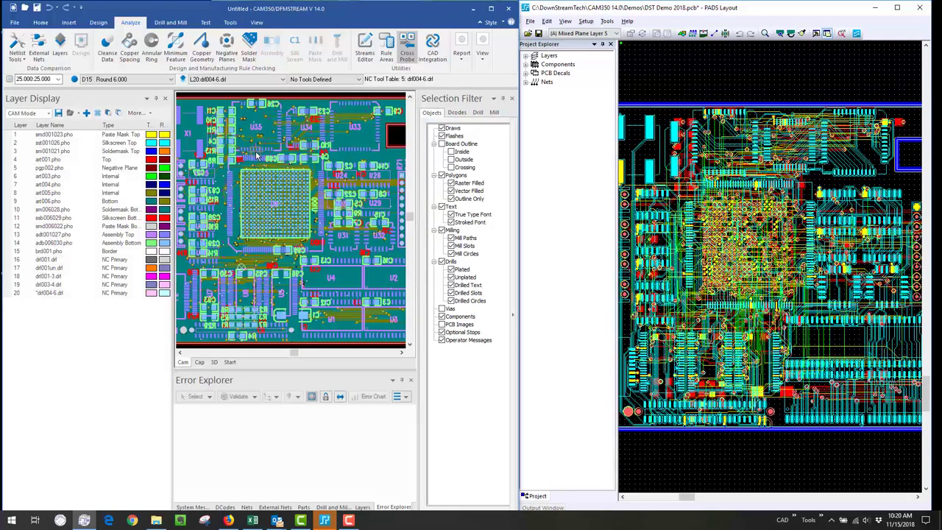
Step: Show only top copper layer art001.pho and zoom in and out so PADS Layout follows
left_click(52, 159)
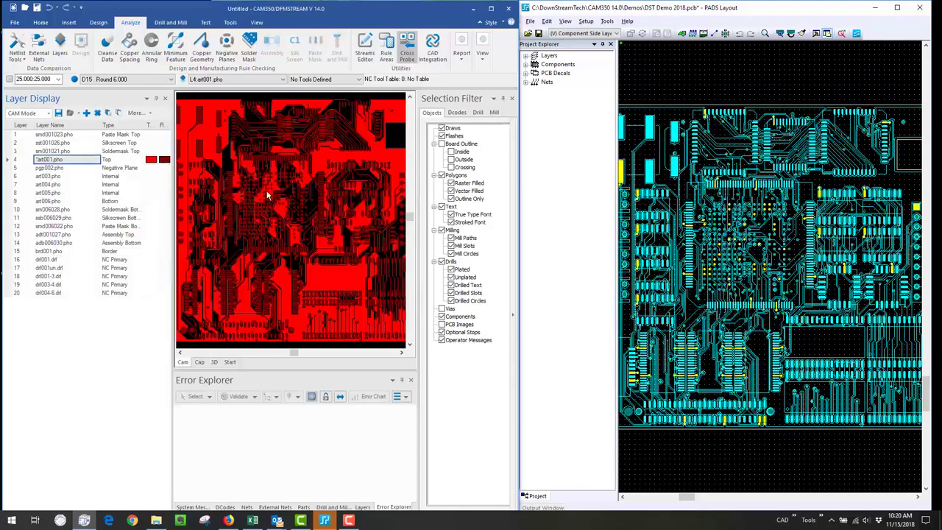
scroll(272, 197, "up", 5)
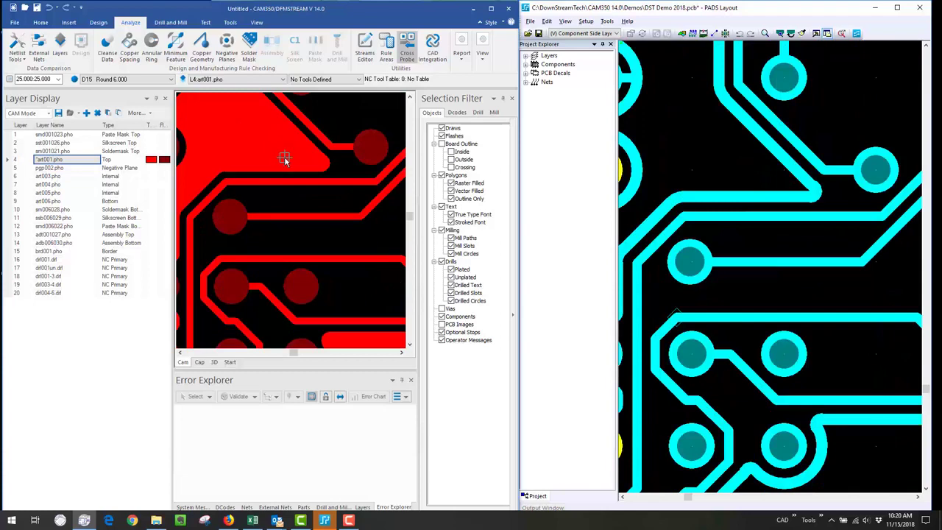
scroll(287, 166, "down", 2)
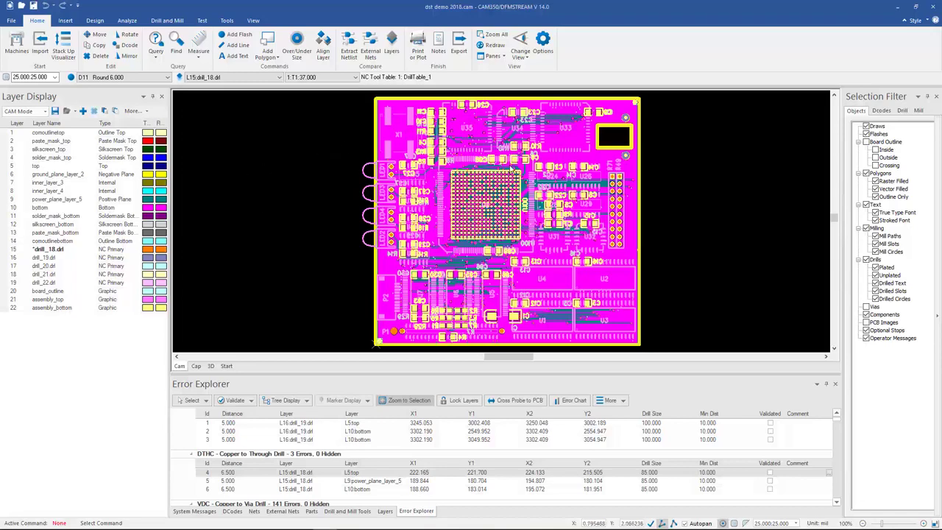
left_click(211, 367)
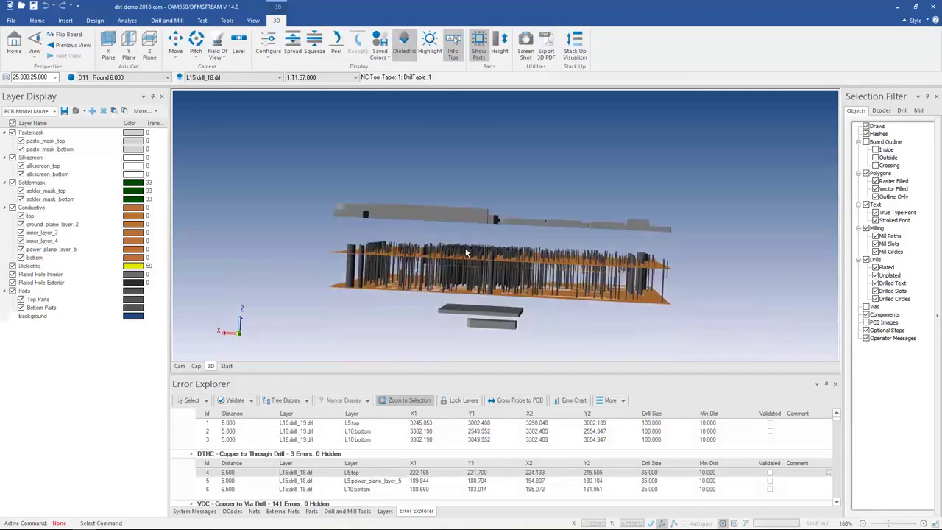
scroll(456, 248, "up", 5)
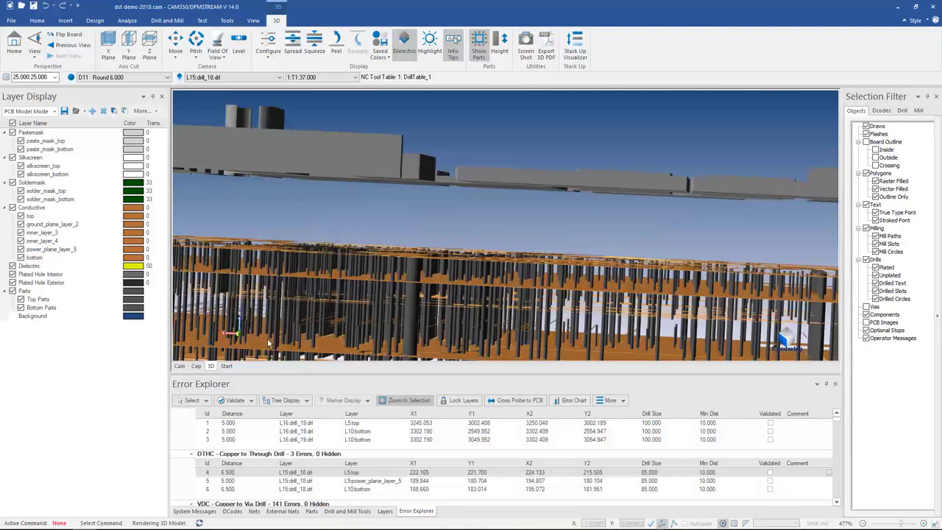
left_click_drag(271, 345, 297, 345)
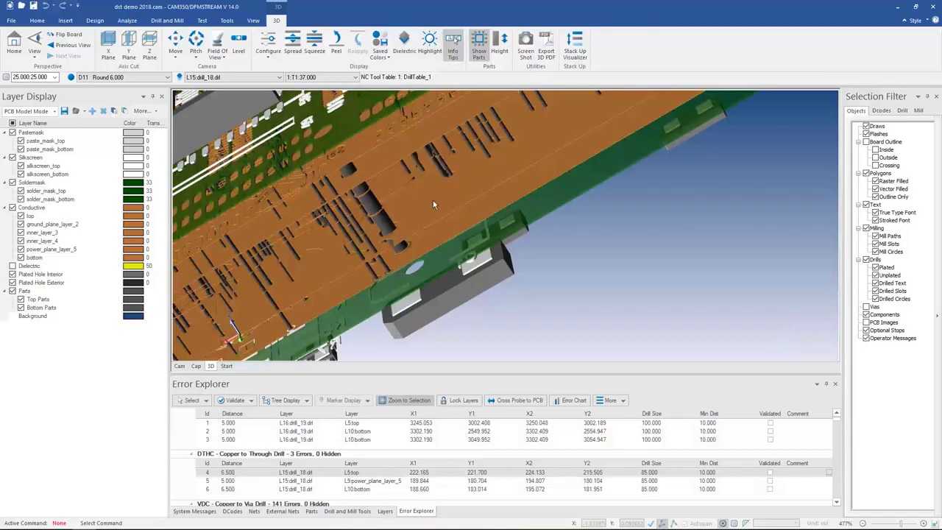
left_click_drag(330, 215, 558, 188)
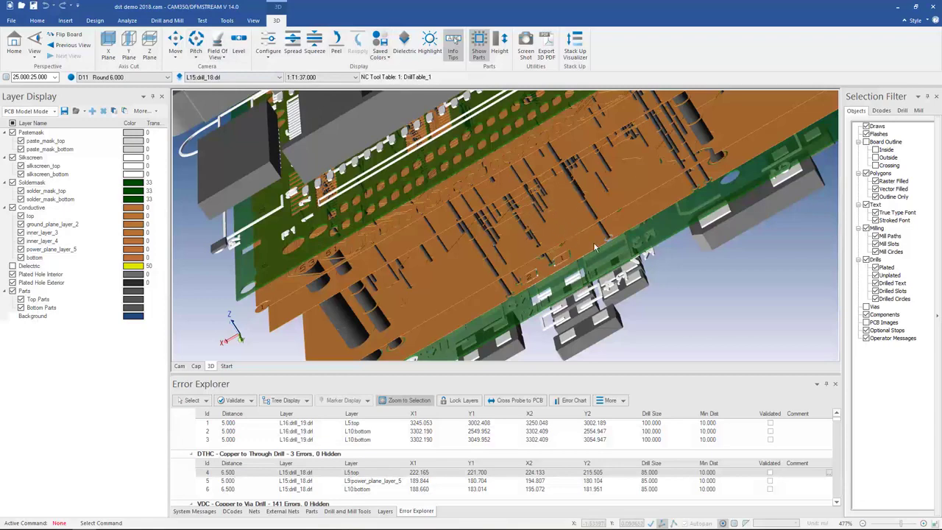
mouse_move(593, 240)
left_mouse_down()
mouse_move(563, 225)
mouse_move(478, 260)
left_mouse_up()
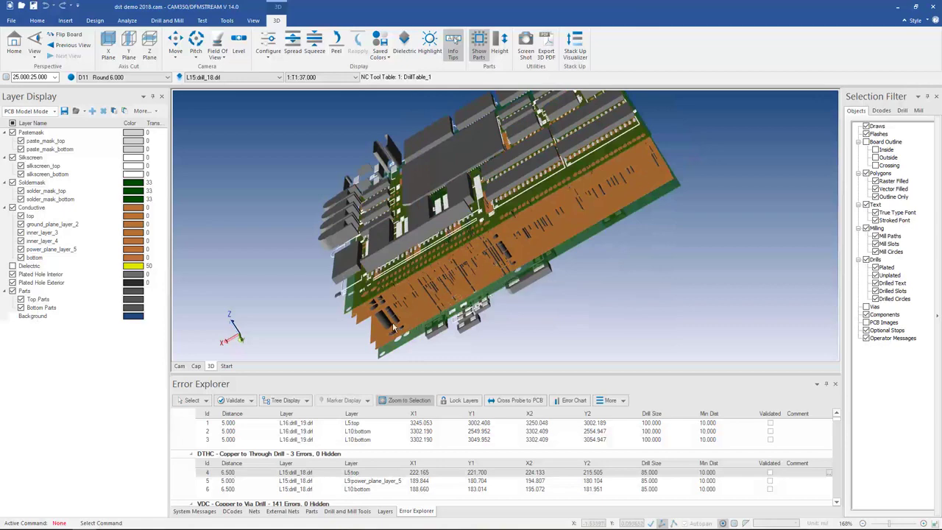
left_click(180, 366)
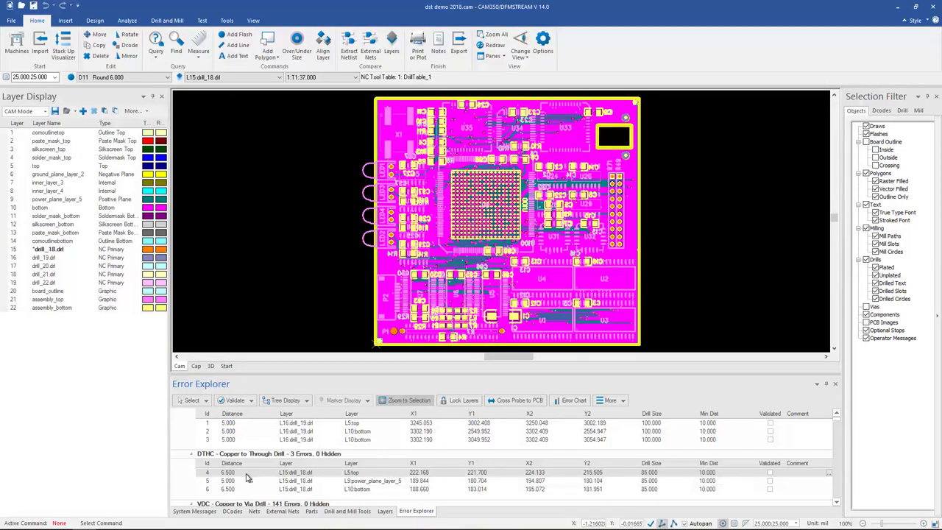
Step: Zoom to copper-to-through-drill error 4 and view it in 3D, then refit the whole board in 3D
left_click(222, 474)
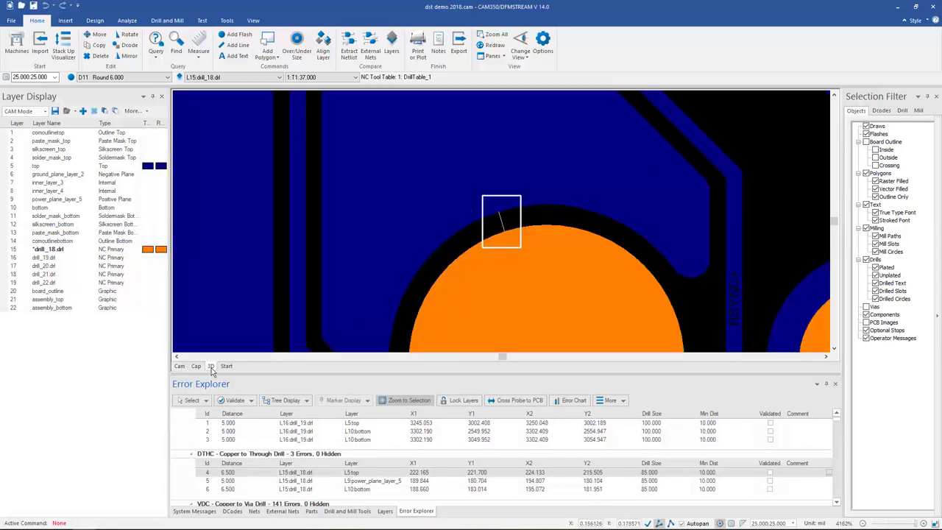
left_click(212, 367)
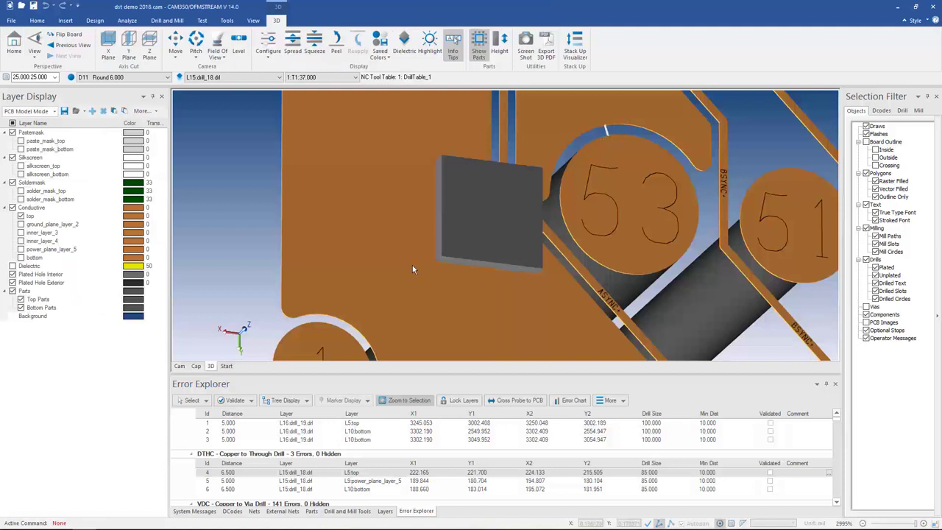
left_click(180, 368)
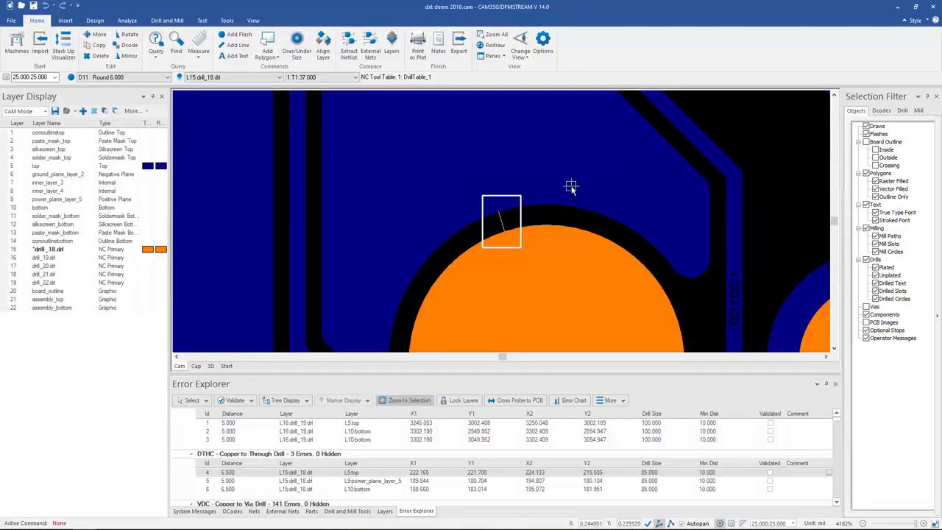
key("Home")
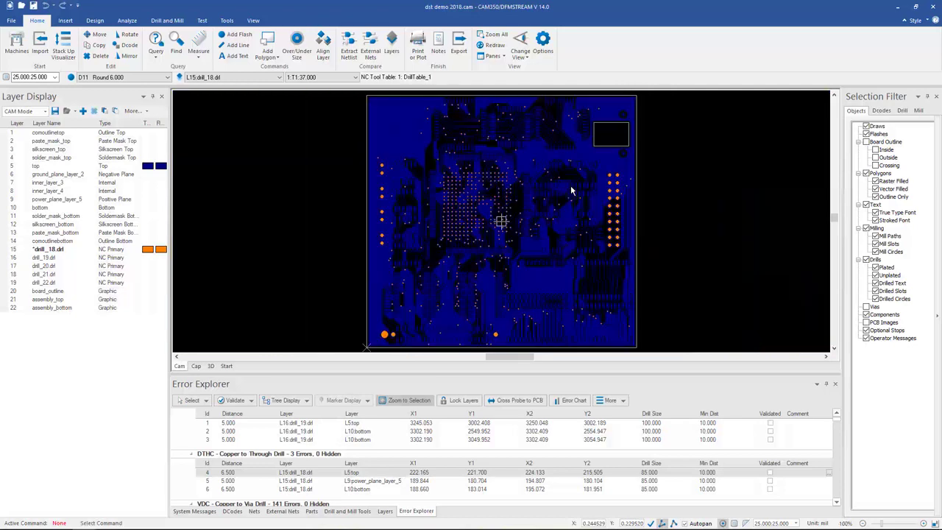
left_click(210, 366)
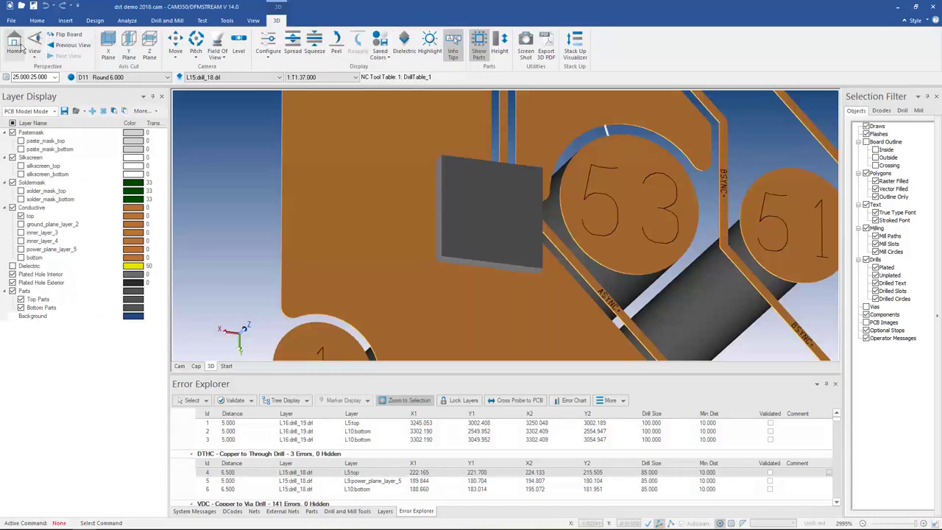
Step: Enable all board layers with parts hidden, pitched to a zoomed edge-on side view
key("Home")
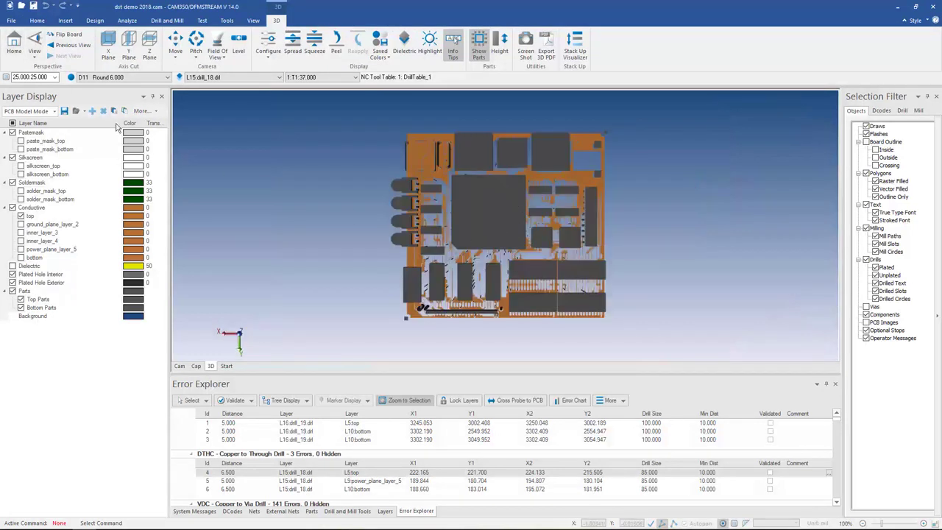
left_click(114, 110)
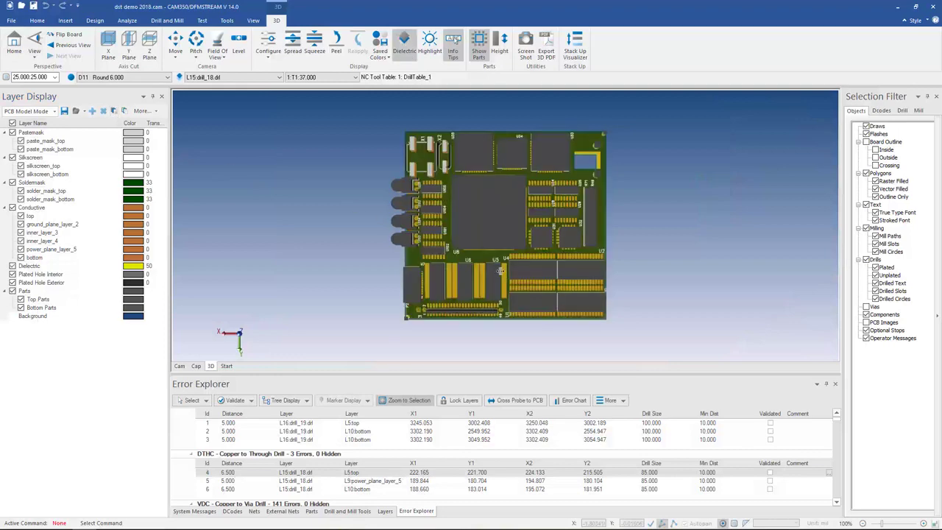
left_click(478, 56)
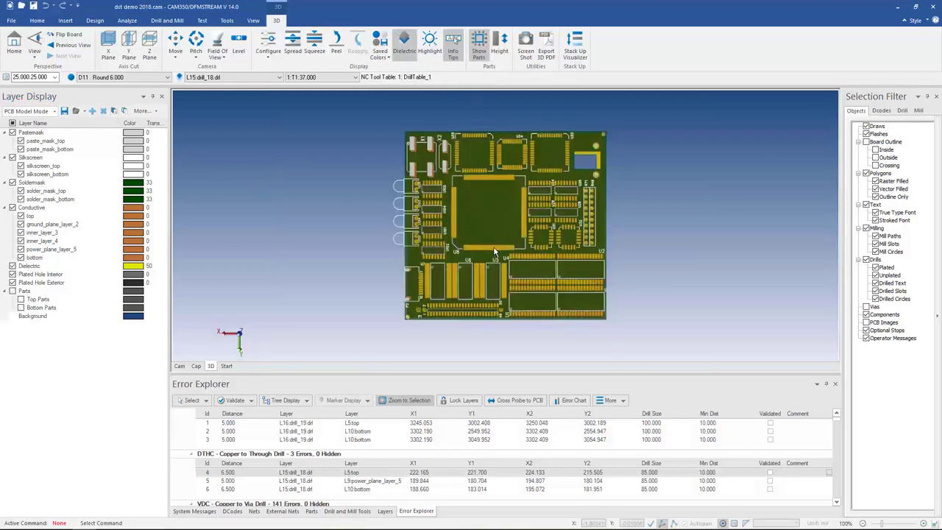
left_click_drag(478, 203, 473, 166)
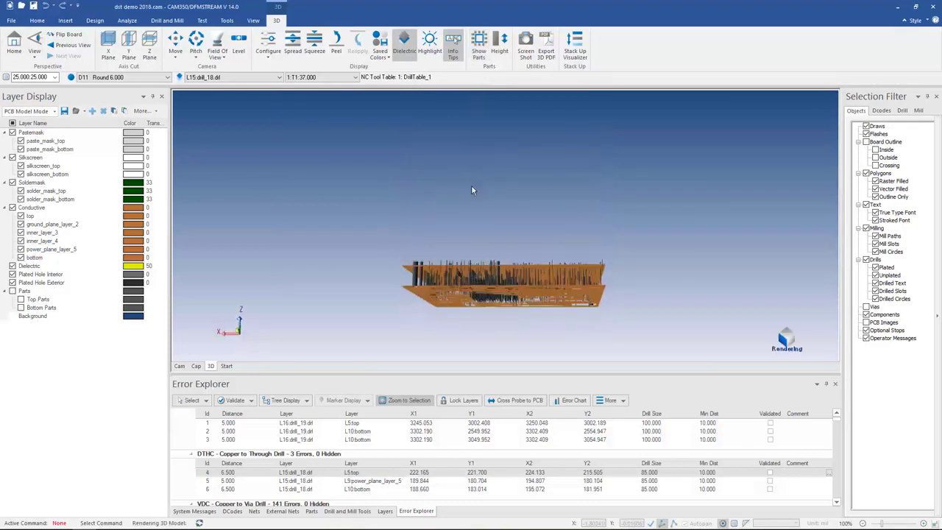
scroll(462, 281, "up", 5)
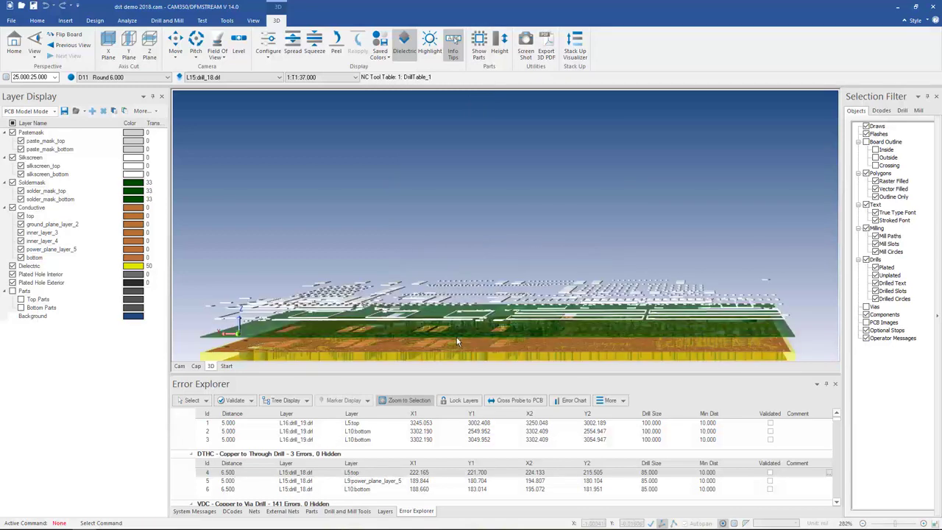